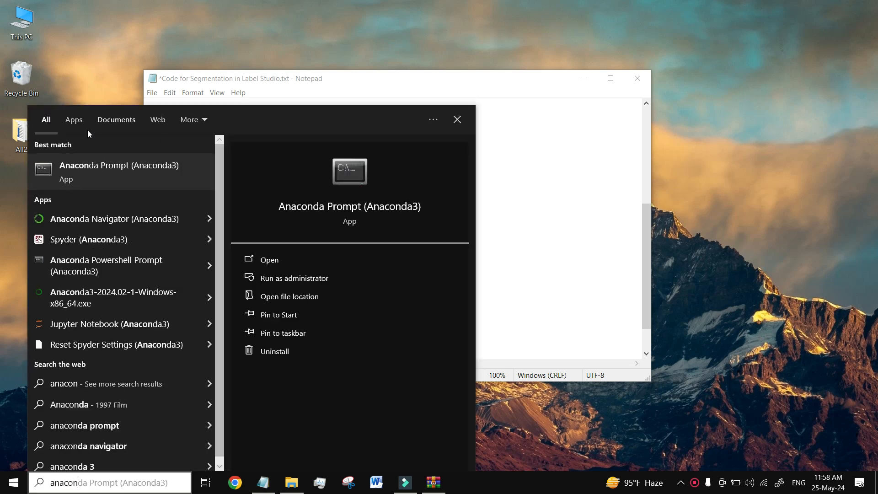
# Open Anaconda Prompt and activate the potholes environment with the conda activate potholes command copied from the Notepad notes
pyautogui.click(102, 167)
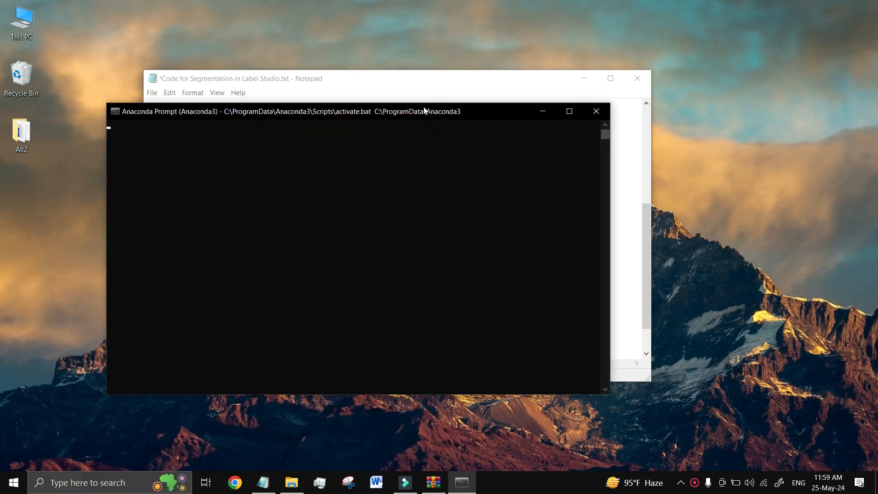
pyautogui.moveTo(425, 110); pyautogui.dragTo(602, 156)
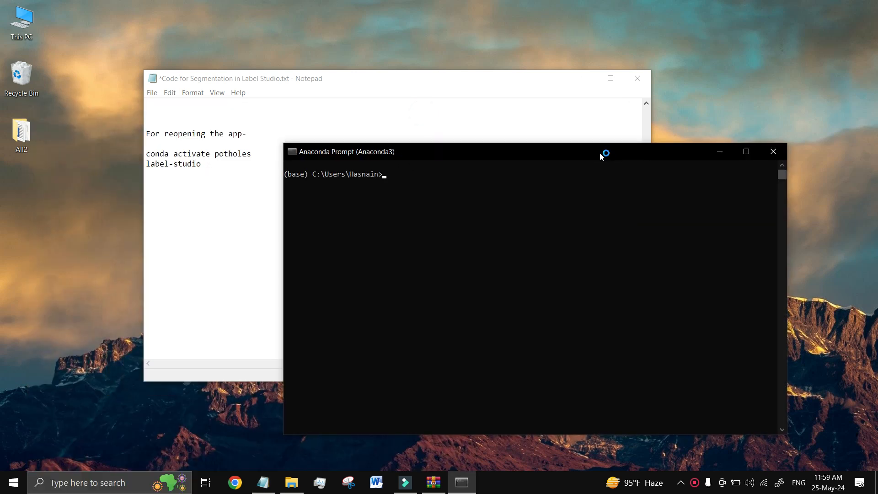
pyautogui.click(249, 160)
pyautogui.moveTo(252, 154); pyautogui.dragTo(145, 157)
pyautogui.hotkey('ctrl', 'c')
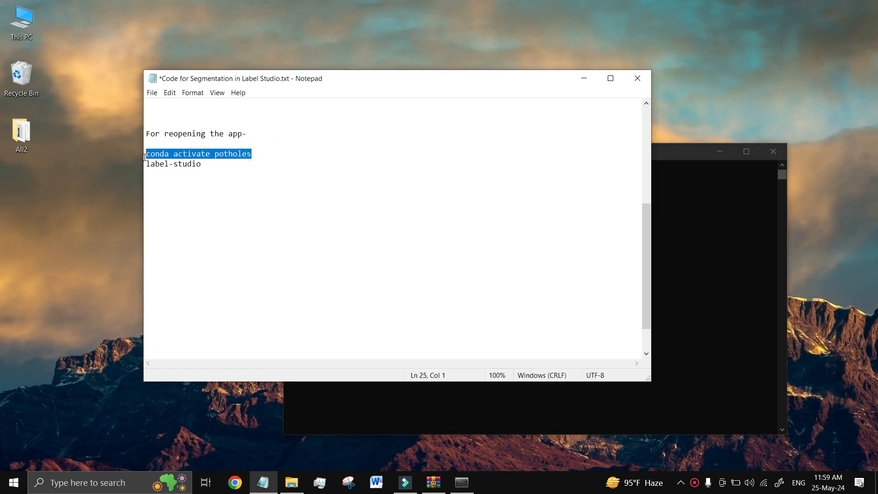
pyautogui.click(668, 151)
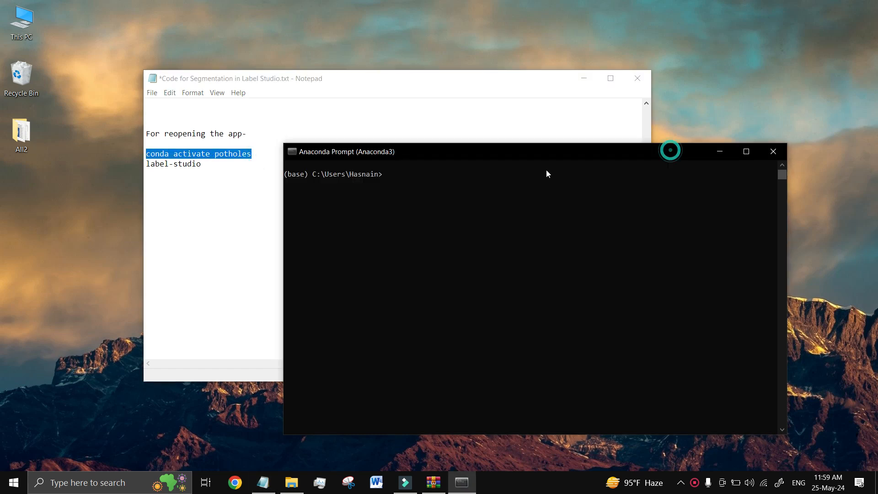
pyautogui.rightClick(388, 175)
pyautogui.press('Return')
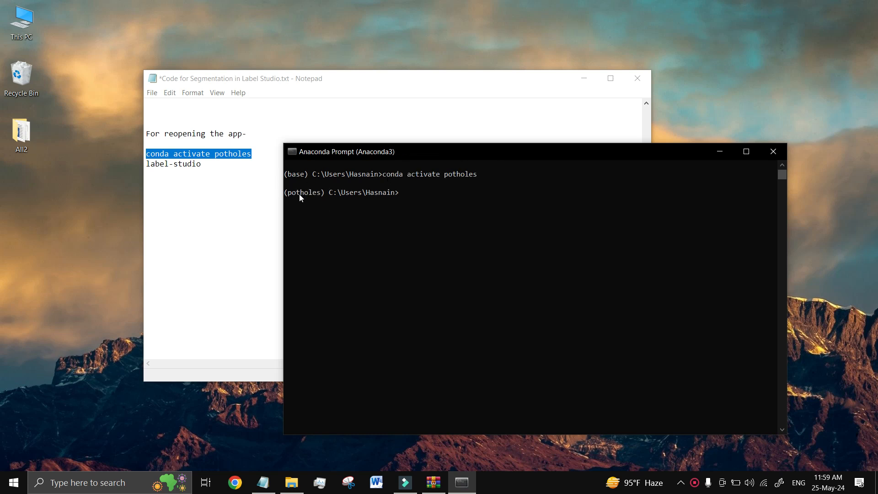
# Launch Label Studio by running the label-studio command copied from the notes in Anaconda Prompt
pyautogui.moveTo(214, 163); pyautogui.dragTo(131, 163)
pyautogui.hotkey('ctrl', 'c')
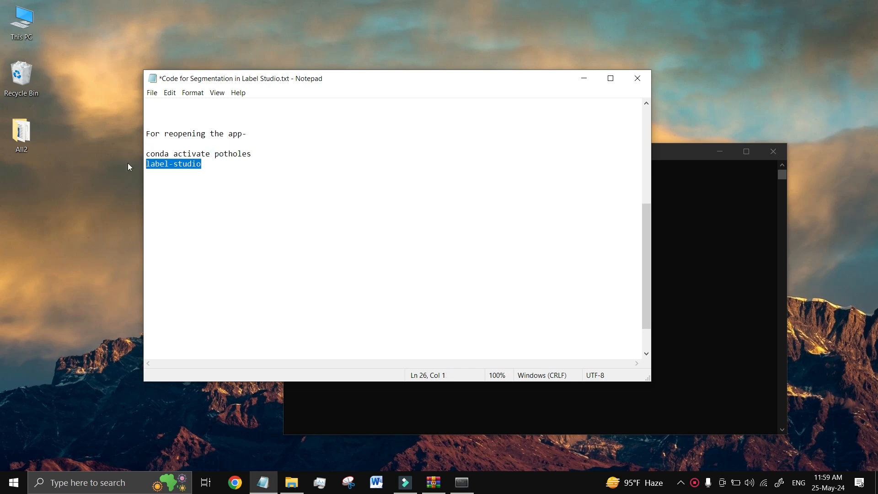
pyautogui.click(724, 181)
pyautogui.rightClick(400, 193)
pyautogui.press('Return')
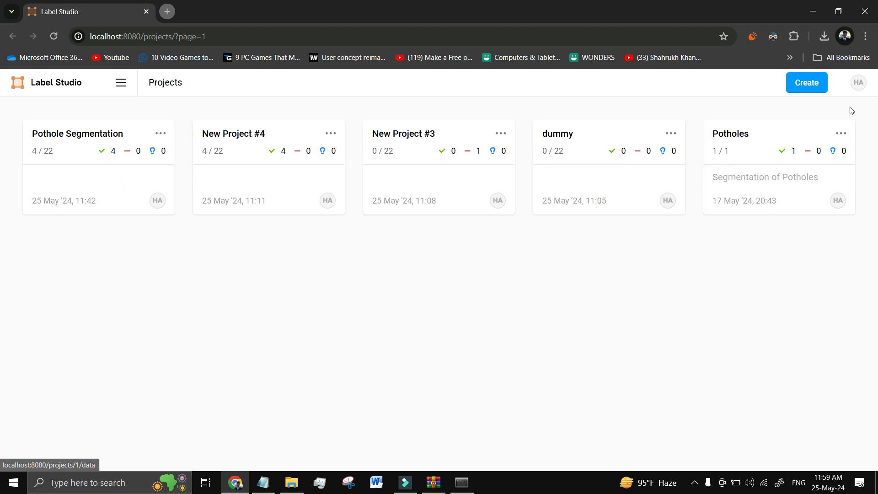
pyautogui.click(803, 85)
pyautogui.click(386, 179)
pyautogui.tripleClick(386, 179)
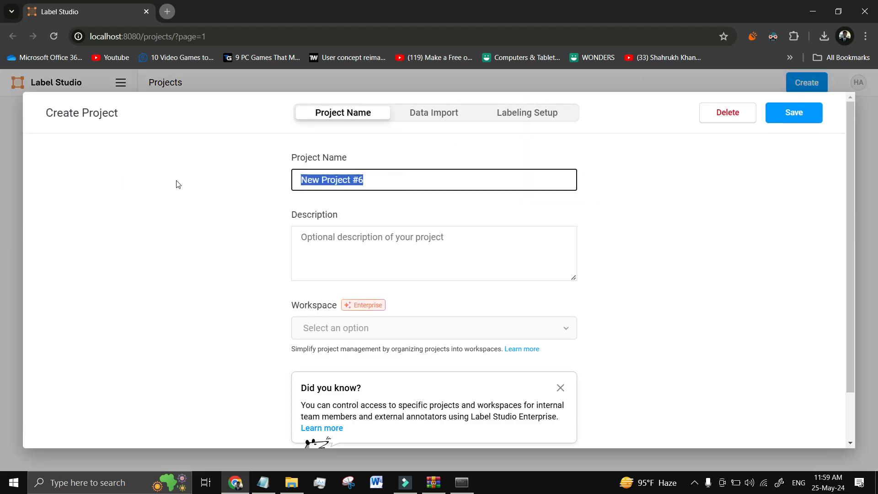
pyautogui.write('Potholes')
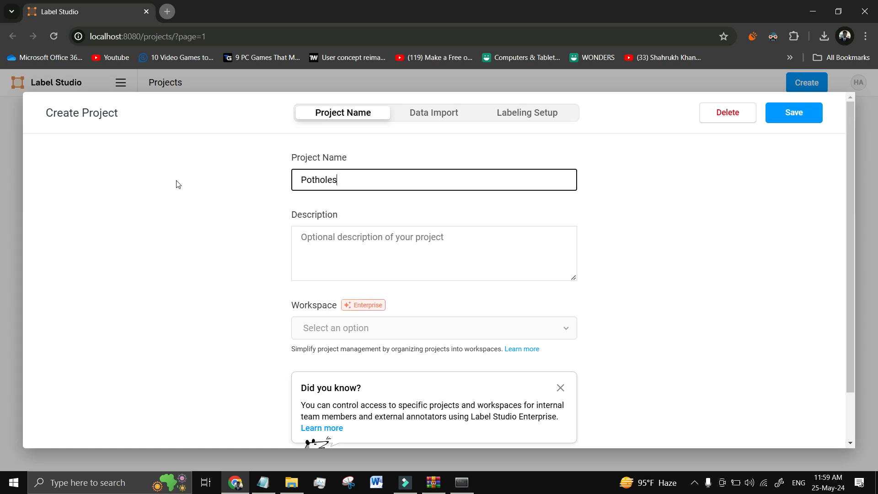
pyautogui.write(' Segmentation')
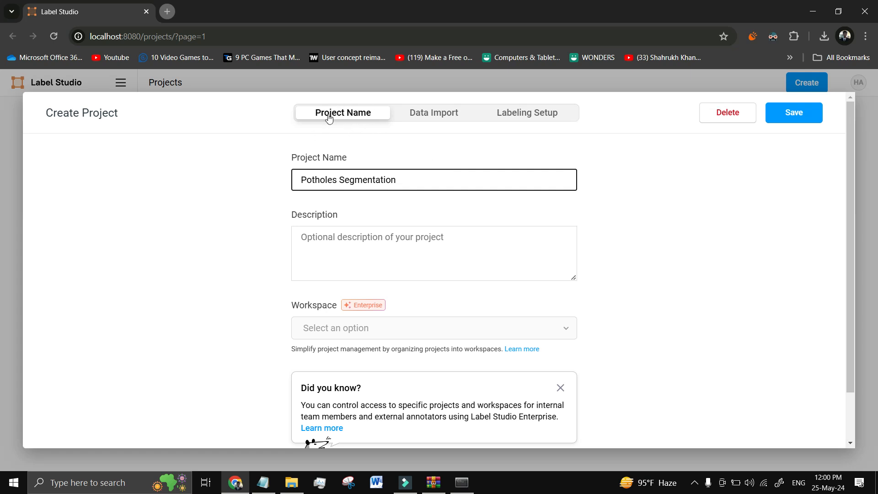
pyautogui.click(421, 114)
pyautogui.click(354, 102)
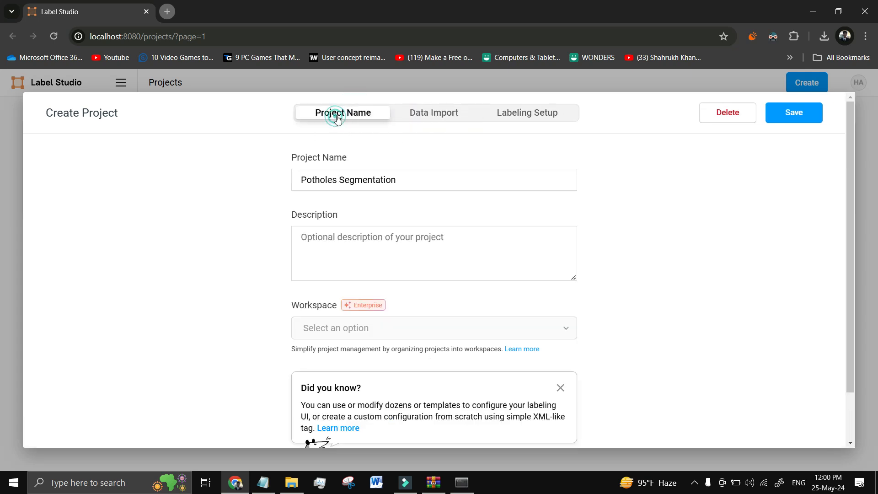
pyautogui.click(428, 114)
pyautogui.click(372, 113)
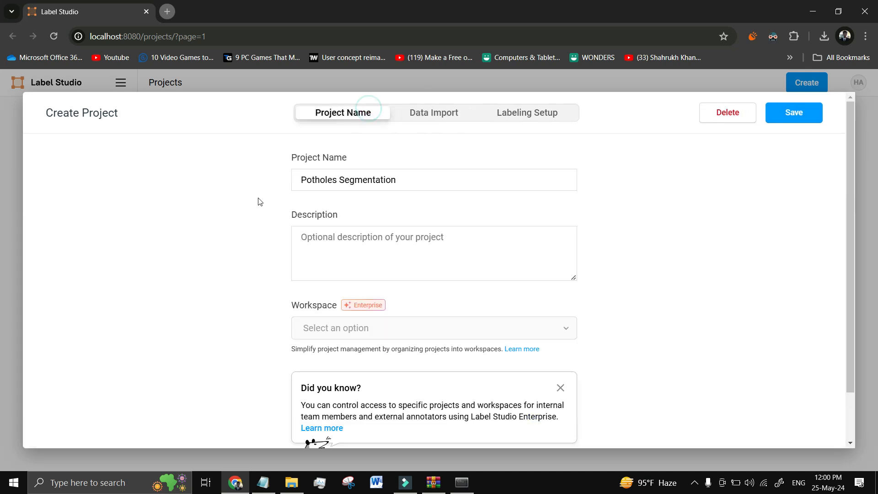
pyautogui.click(736, 118)
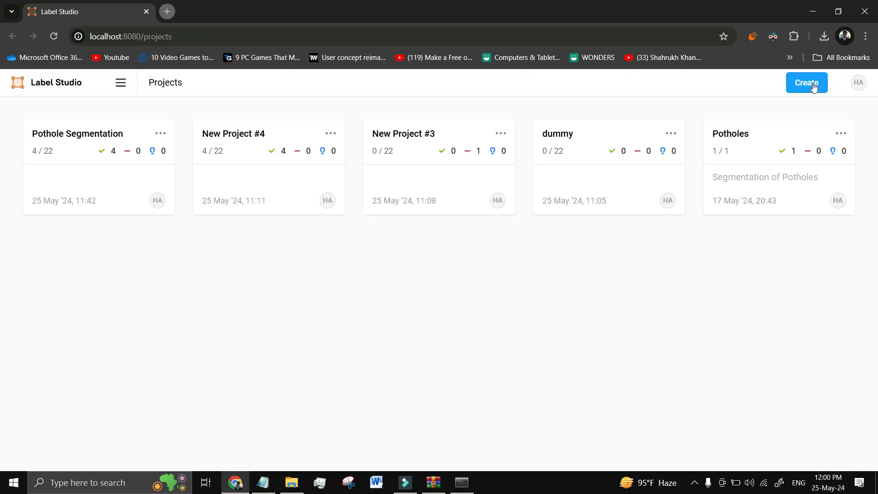
# Start a new Label Studio project and name it Pothole
pyautogui.click(800, 87)
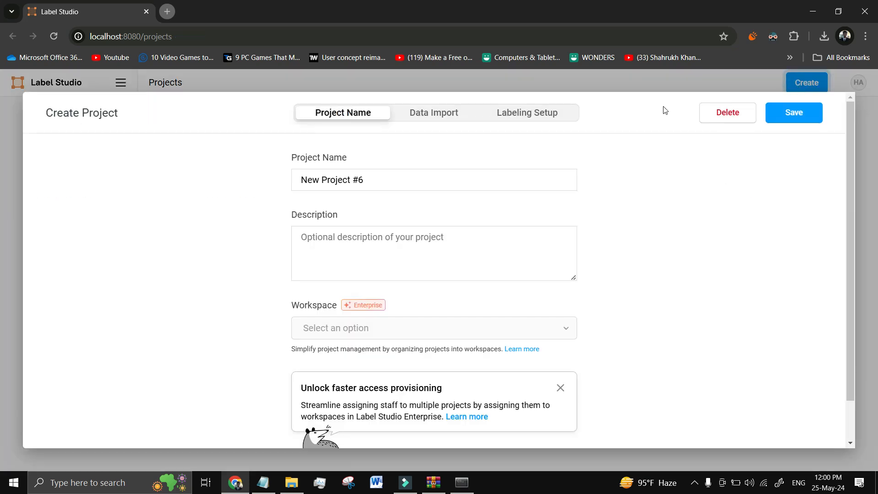
pyautogui.click(388, 183)
pyautogui.tripleClick(389, 182)
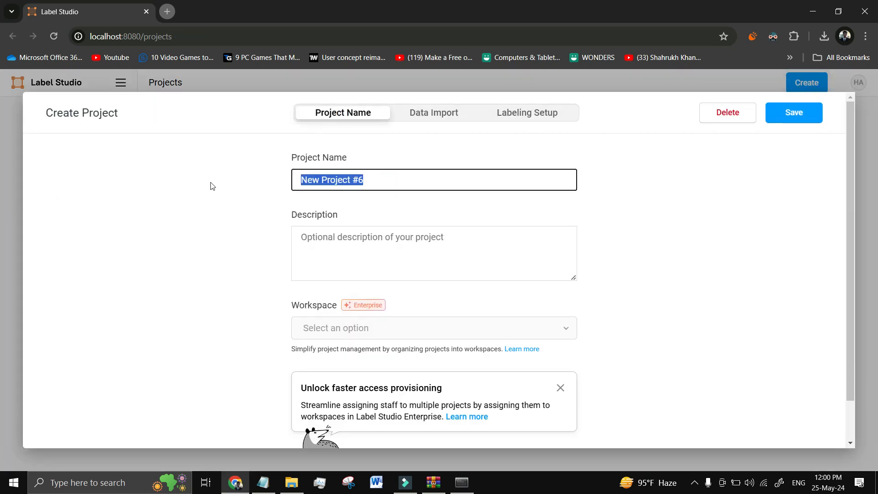
pyautogui.write('Pothole')
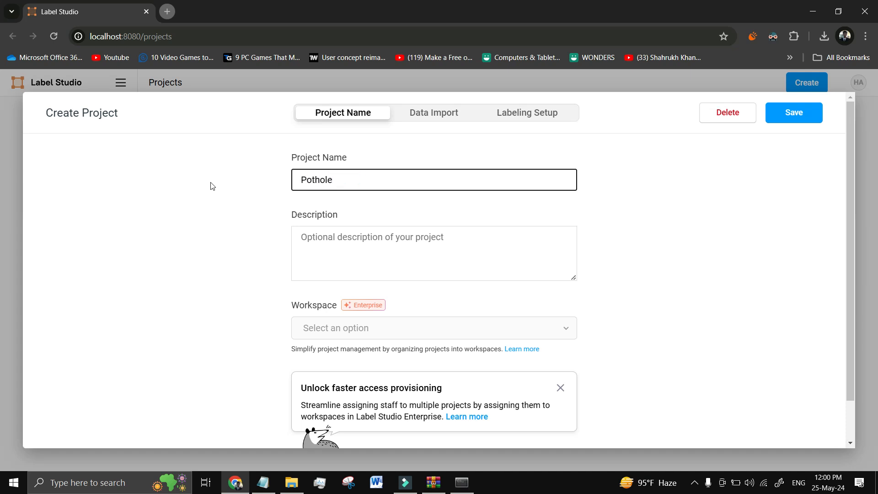
# Upload all the pothole images from the open dataset folder into the project and check the uploaded file list
pyautogui.click(440, 111)
pyautogui.click(362, 159)
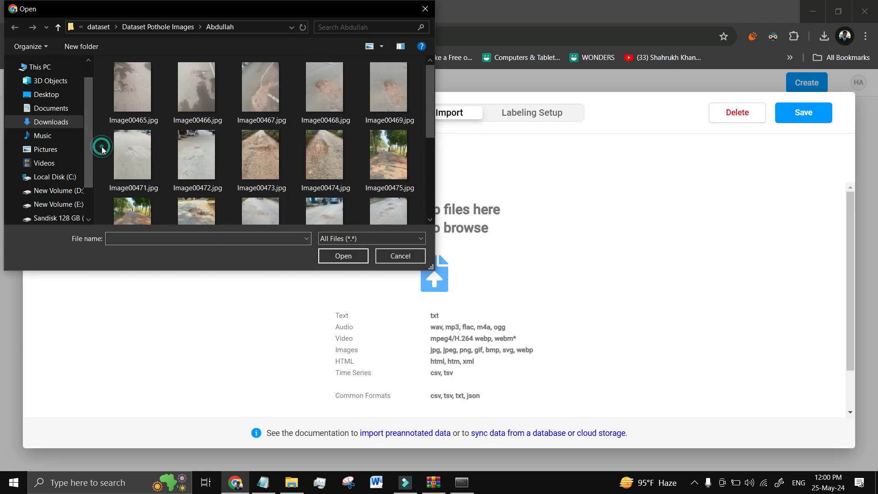
pyautogui.scroll(-5, 204, 163)
pyautogui.scroll(5, 235, 181)
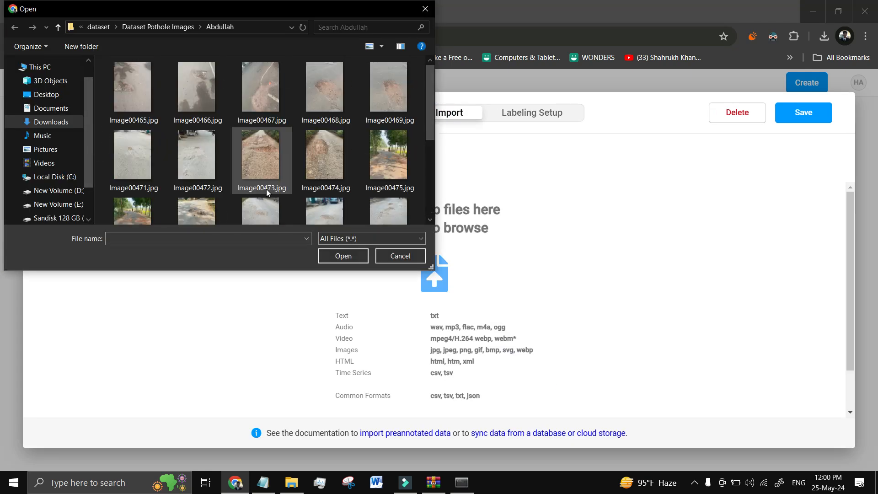
pyautogui.click(108, 133)
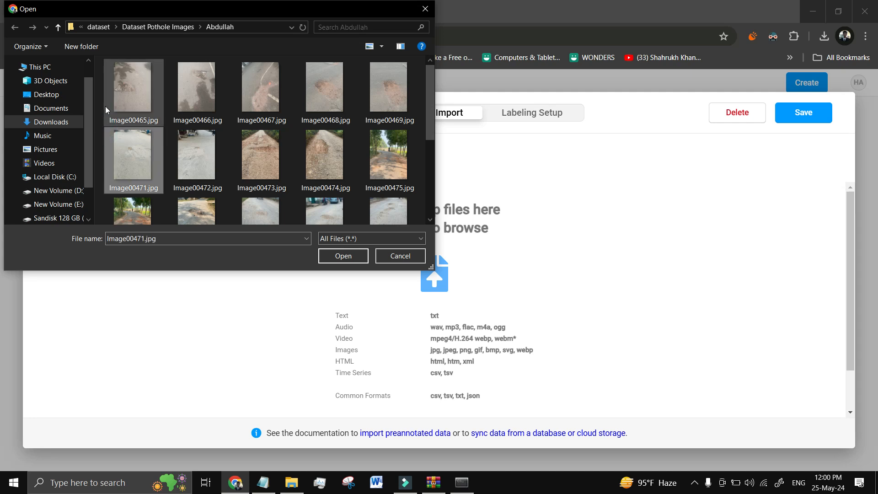
pyautogui.hotkey('ctrl', 'a')
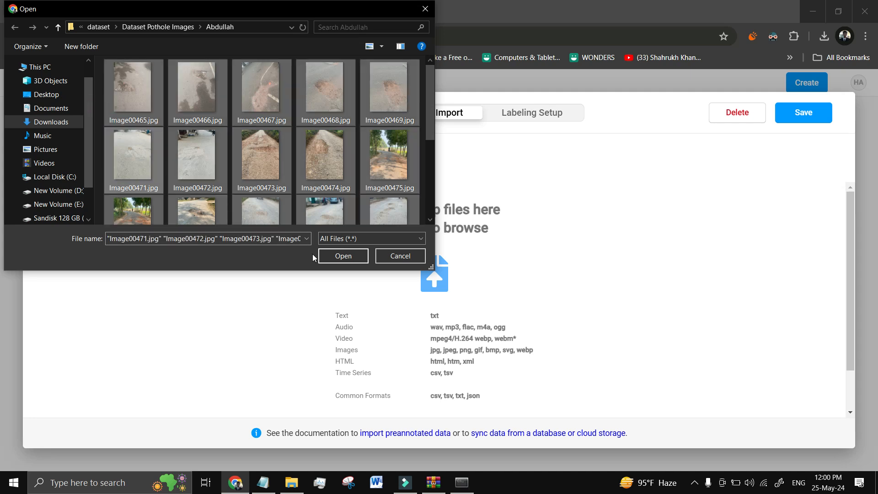
pyautogui.click(341, 256)
pyautogui.scroll(-5, 146, 303)
pyautogui.scroll(5, 146, 303)
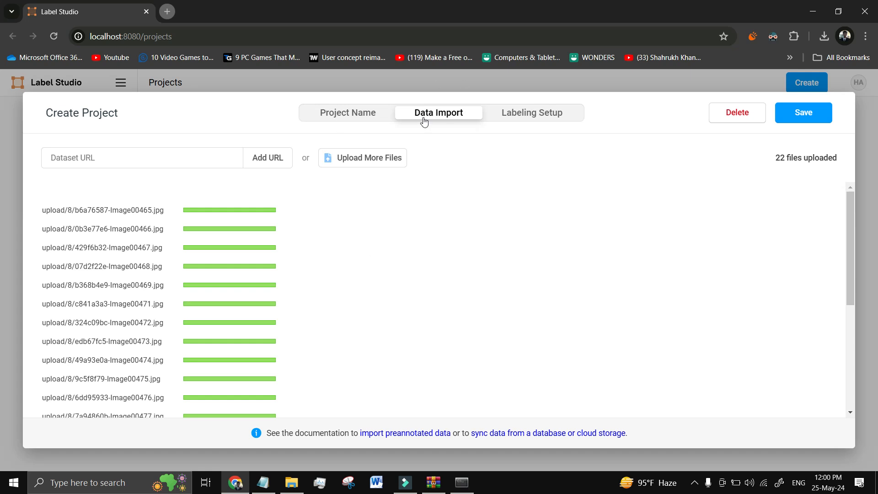
pyautogui.scroll(-5, 399, 304)
pyautogui.scroll(5, 399, 303)
# Choose the Semantic Segmentation with Masks template for the labeling setup and remove its Airplane and Car labels
pyautogui.click(522, 117)
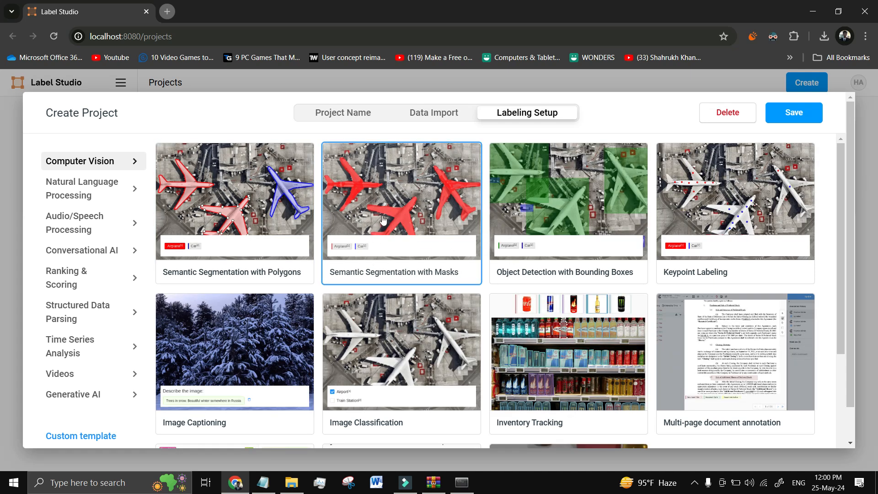
pyautogui.click(403, 219)
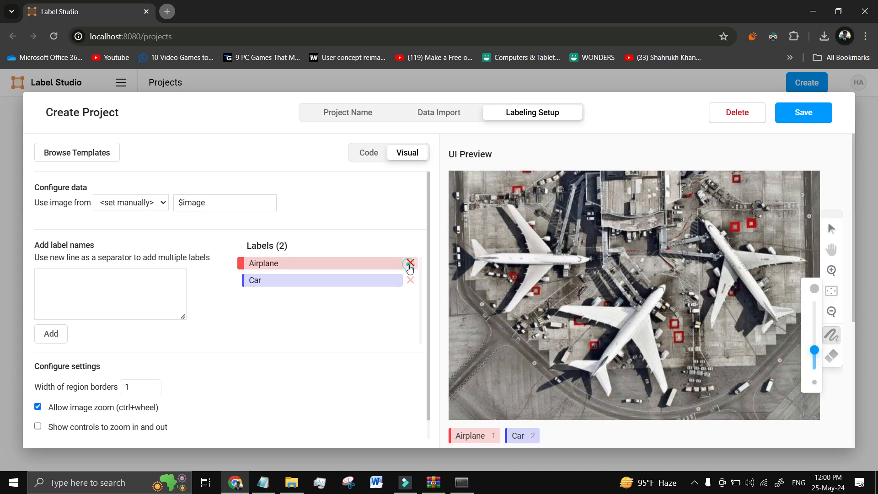
pyautogui.click(410, 265)
pyautogui.click(410, 264)
# Add the label names Pothole and Non-Pothole to the labeling setup and save the project
pyautogui.click(101, 289)
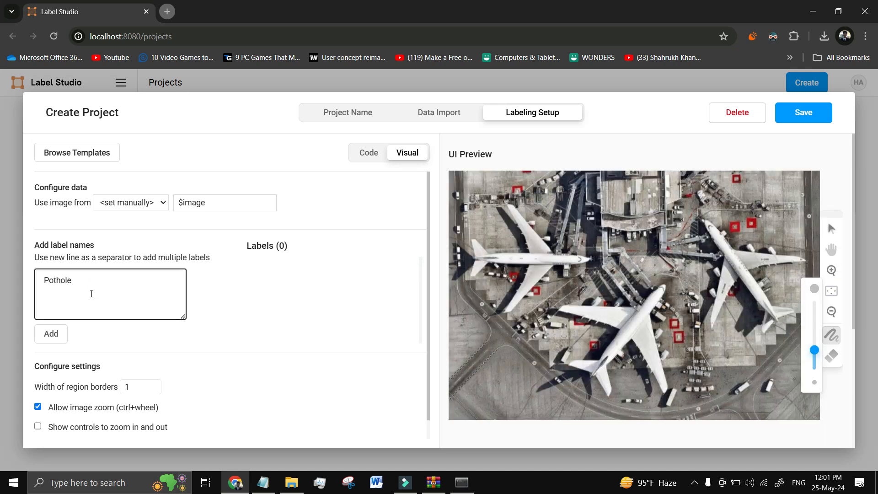
pyautogui.click(50, 334)
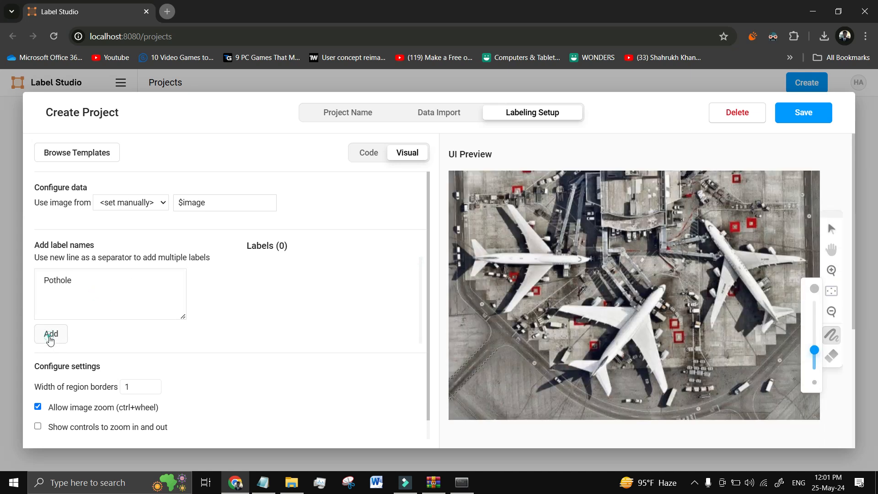
pyautogui.click(97, 280)
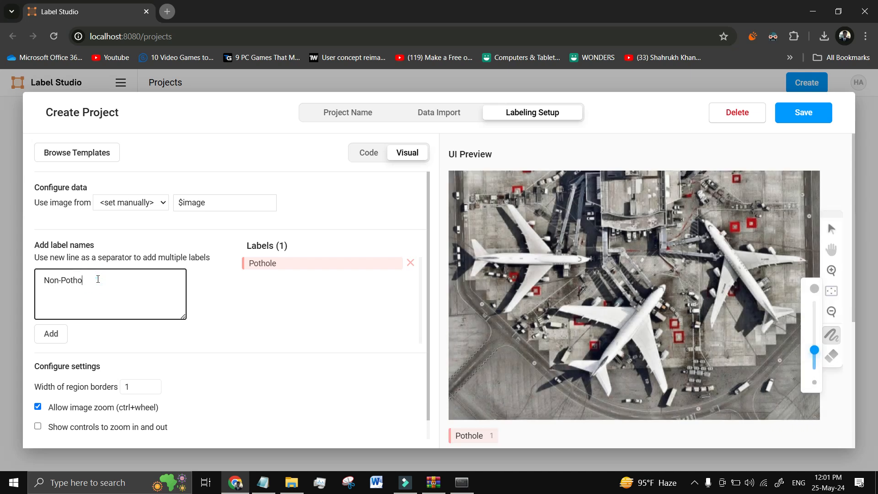
pyautogui.click(52, 334)
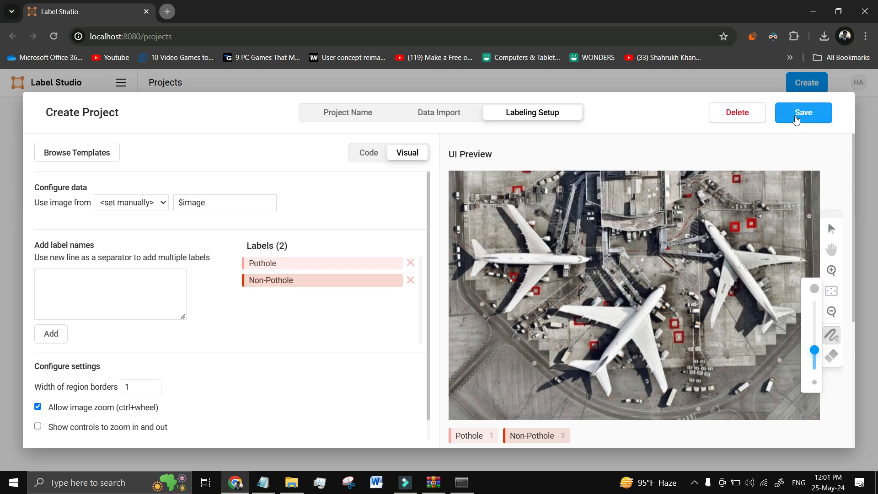
pyautogui.click(793, 120)
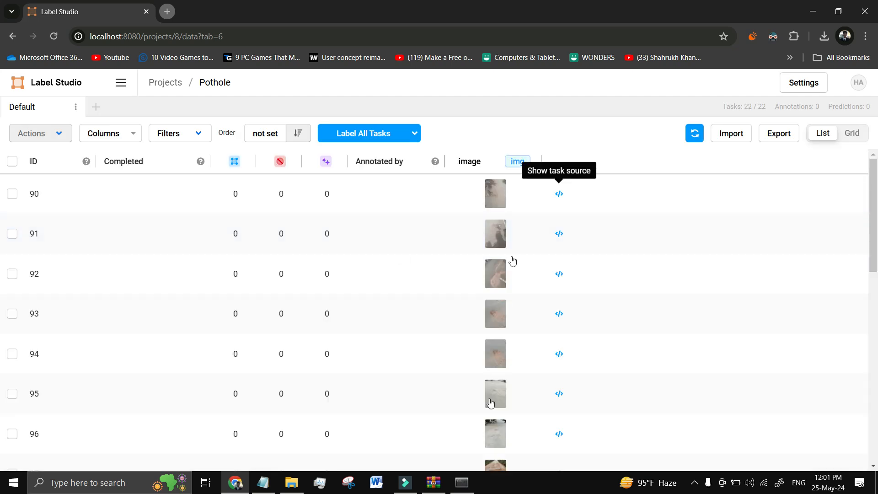
# Look through the imported image tasks and open the first one, task 90, for labeling
pyautogui.scroll(-7, 489, 399)
pyautogui.scroll(7, 492, 402)
pyautogui.scroll(-10, 495, 408)
pyautogui.scroll(10, 494, 403)
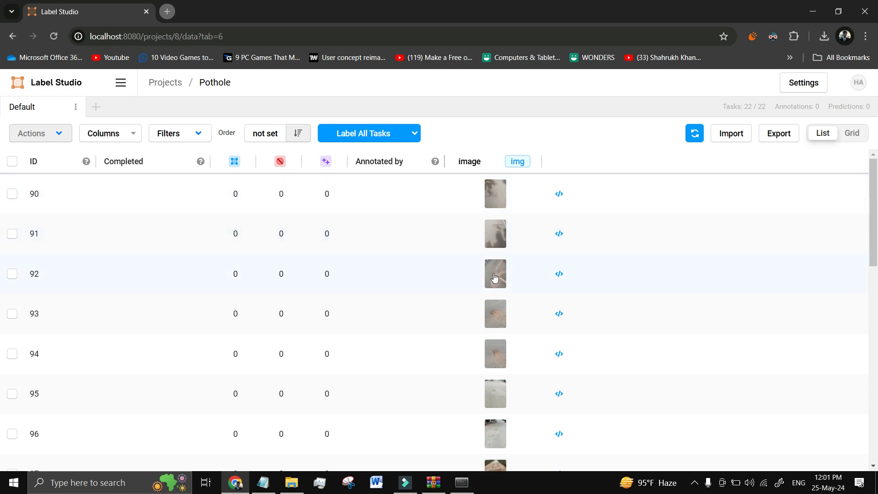
pyautogui.click(493, 200)
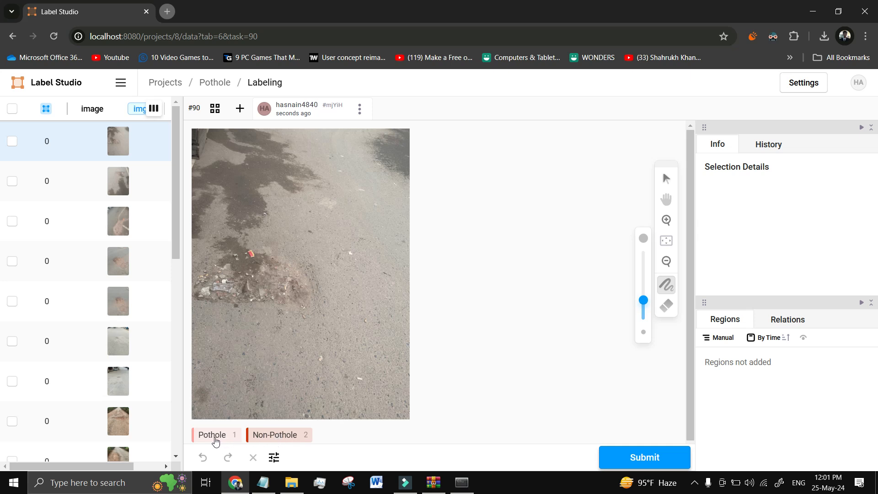
# Brush a Pothole mask over the whole broken patch of road in the first image and submit the annotation
pyautogui.click(214, 436)
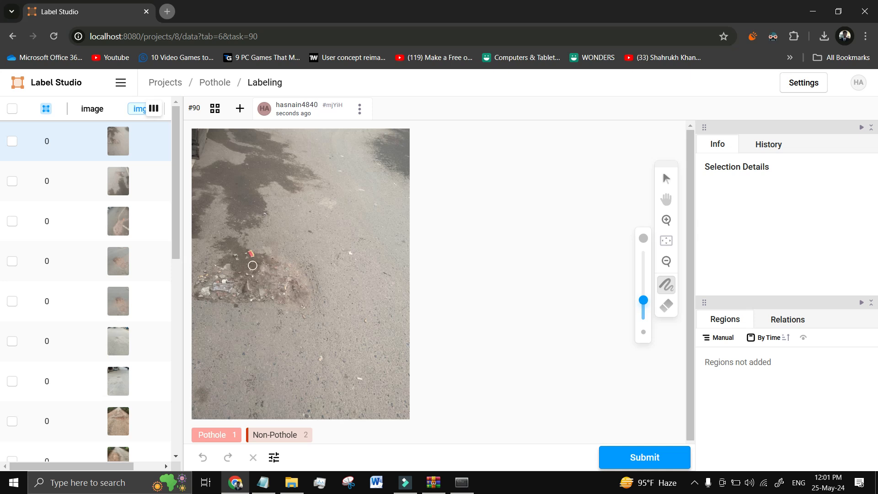
pyautogui.moveTo(267, 265)
pyautogui.mouseDown()
pyautogui.moveTo(221, 263)
pyautogui.moveTo(197, 289)
pyautogui.moveTo(230, 302)
pyautogui.moveTo(301, 298)
pyautogui.moveTo(268, 261)
pyautogui.moveTo(237, 254)
pyautogui.moveTo(213, 261)
pyautogui.moveTo(238, 261)
pyautogui.moveTo(247, 247)
pyautogui.moveTo(263, 264)
pyautogui.moveTo(278, 261)
pyautogui.mouseUp()
pyautogui.scroll(-1, 245, 261)
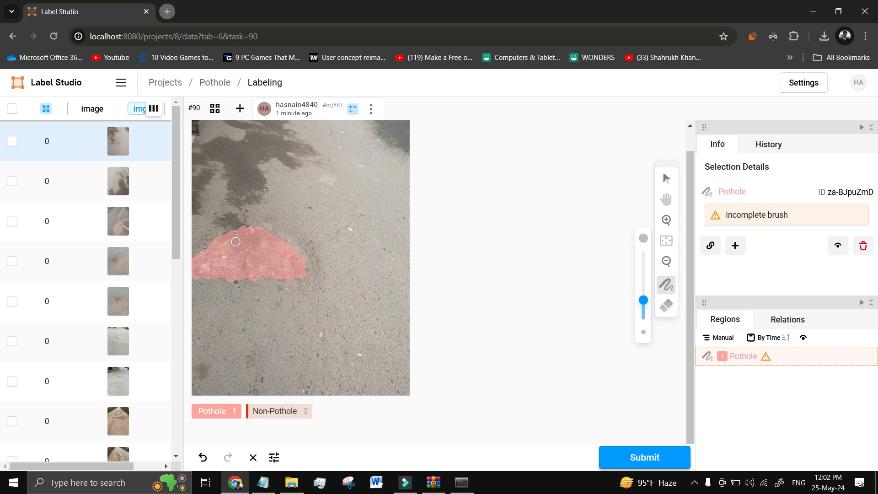
pyautogui.moveTo(235, 242); pyautogui.dragTo(231, 244)
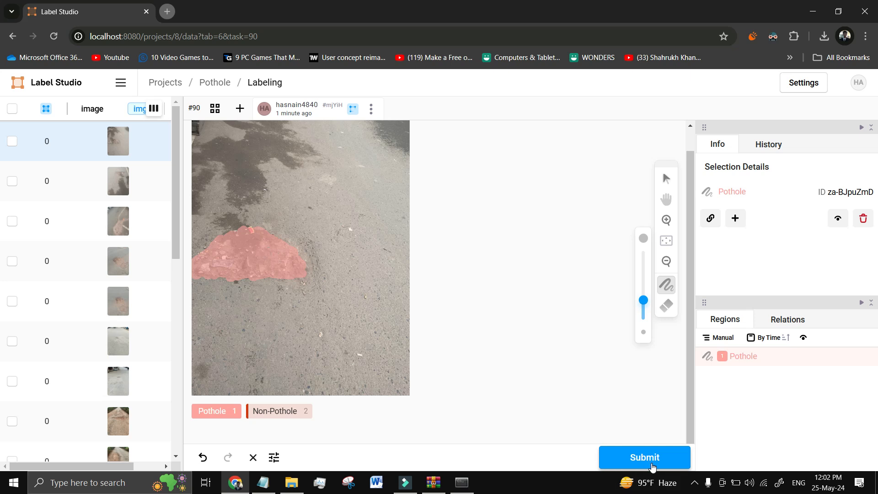
pyautogui.click(623, 457)
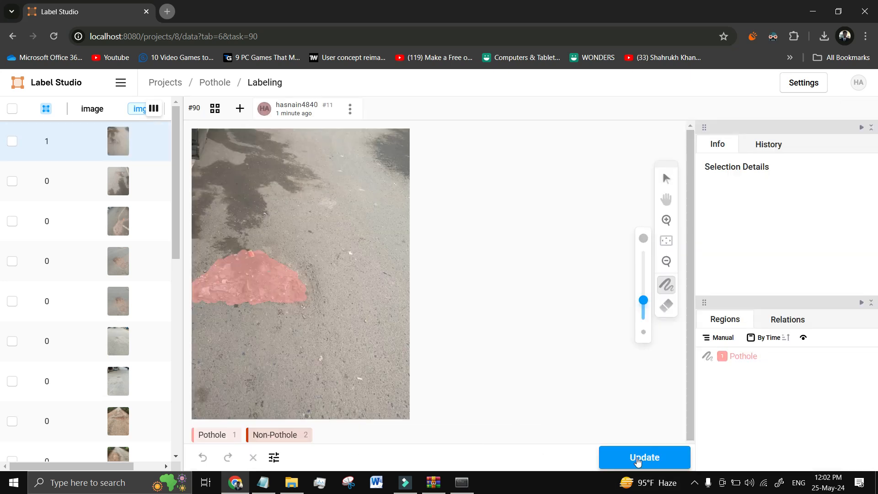
pyautogui.click(646, 458)
# Open task 91, brush a Pothole mask over the broken patch beside the white road line and submit the annotation
pyautogui.click(68, 189)
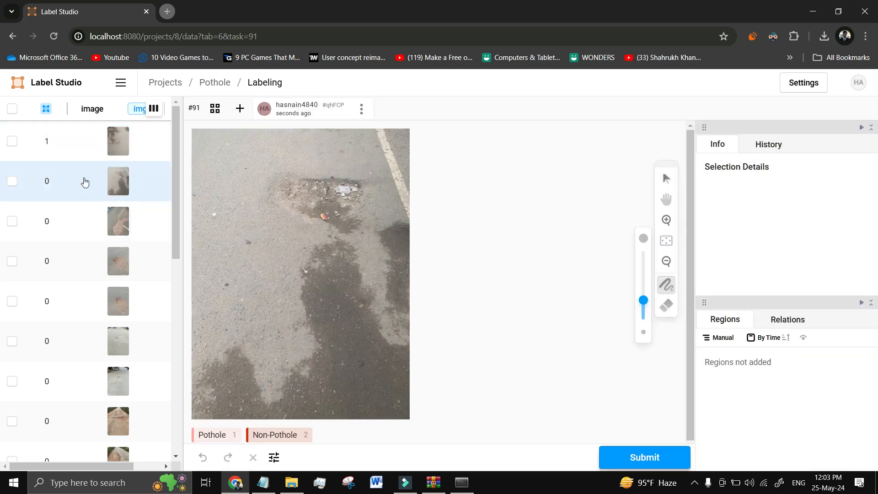
pyautogui.click(216, 437)
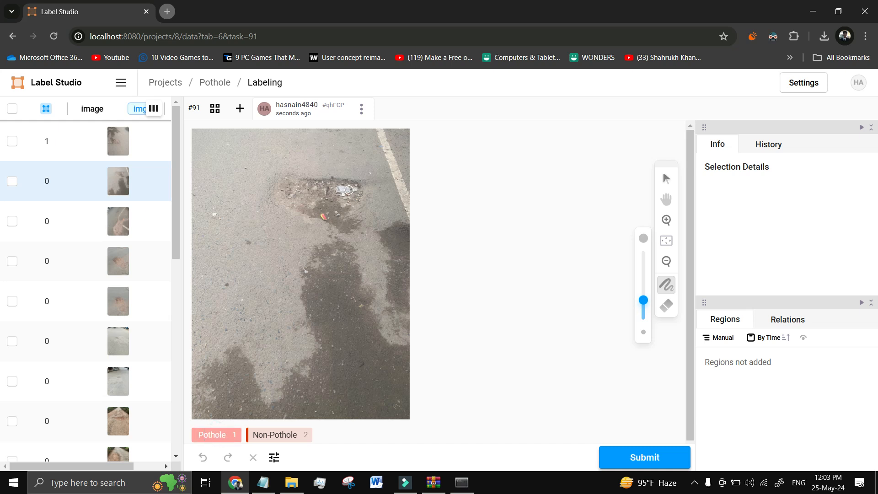
pyautogui.moveTo(357, 186)
pyautogui.mouseDown()
pyautogui.moveTo(293, 186)
pyautogui.moveTo(313, 204)
pyautogui.moveTo(307, 211)
pyautogui.moveTo(347, 212)
pyautogui.moveTo(339, 202)
pyautogui.moveTo(349, 199)
pyautogui.moveTo(330, 192)
pyautogui.mouseUp()
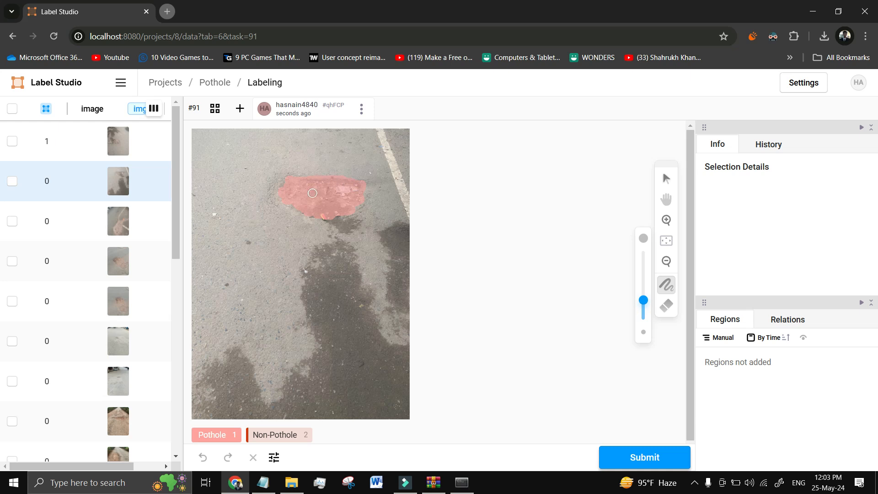
pyautogui.moveTo(327, 191); pyautogui.dragTo(329, 194)
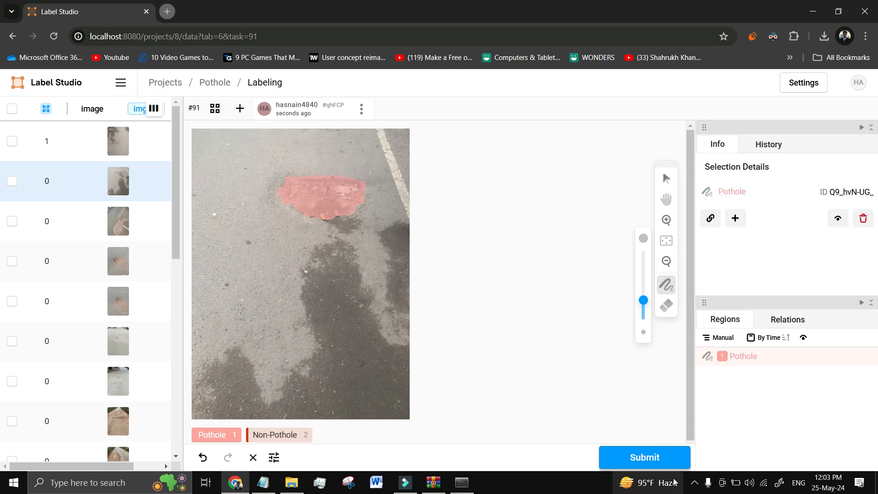
pyautogui.click(647, 459)
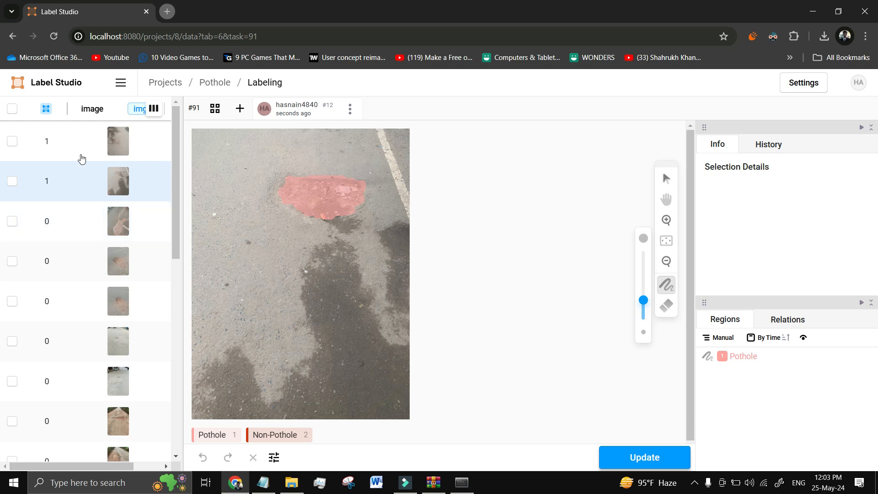
# Open task 92 and brush a Pothole mask over the large reddish rubble patch in the road
pyautogui.click(75, 222)
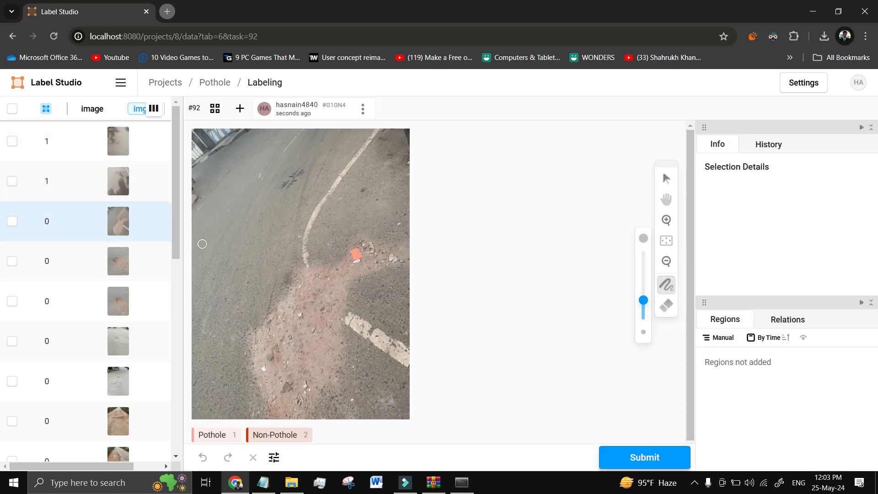
pyautogui.click(211, 435)
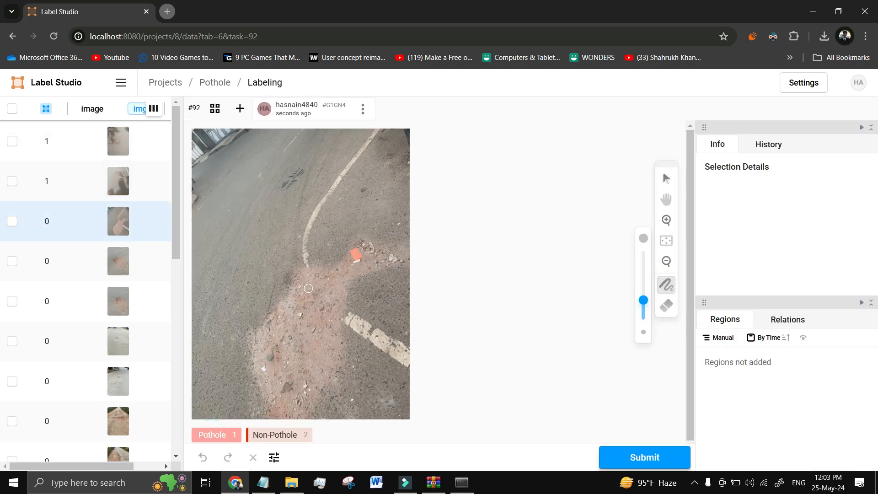
pyautogui.moveTo(315, 281)
pyautogui.mouseDown()
pyautogui.moveTo(298, 285)
pyautogui.moveTo(272, 325)
pyautogui.mouseUp()
pyautogui.moveTo(260, 356)
pyautogui.mouseDown()
pyautogui.moveTo(254, 360)
pyautogui.moveTo(273, 391)
pyautogui.moveTo(278, 359)
pyautogui.mouseUp()
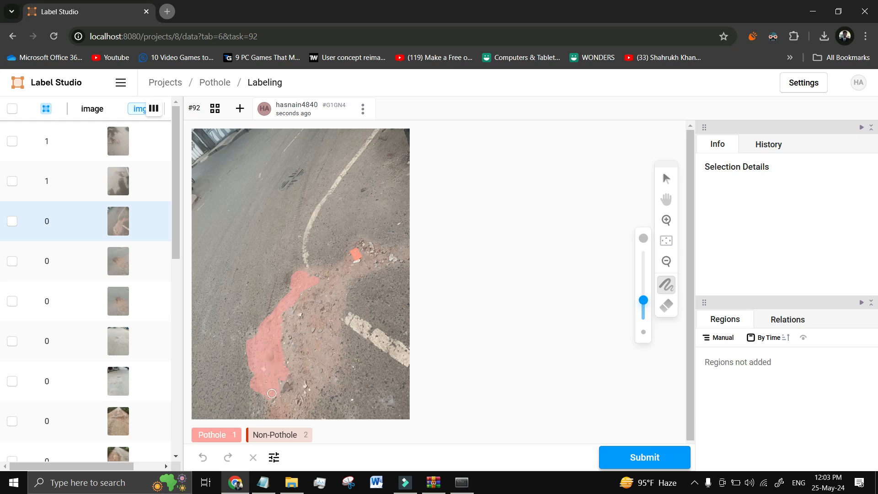
pyautogui.moveTo(280, 395)
pyautogui.mouseDown()
pyautogui.moveTo(281, 365)
pyautogui.moveTo(295, 356)
pyautogui.moveTo(296, 368)
pyautogui.moveTo(292, 337)
pyautogui.mouseUp()
pyautogui.moveTo(305, 294)
pyautogui.mouseDown()
pyautogui.moveTo(323, 280)
pyautogui.moveTo(312, 298)
pyautogui.mouseUp()
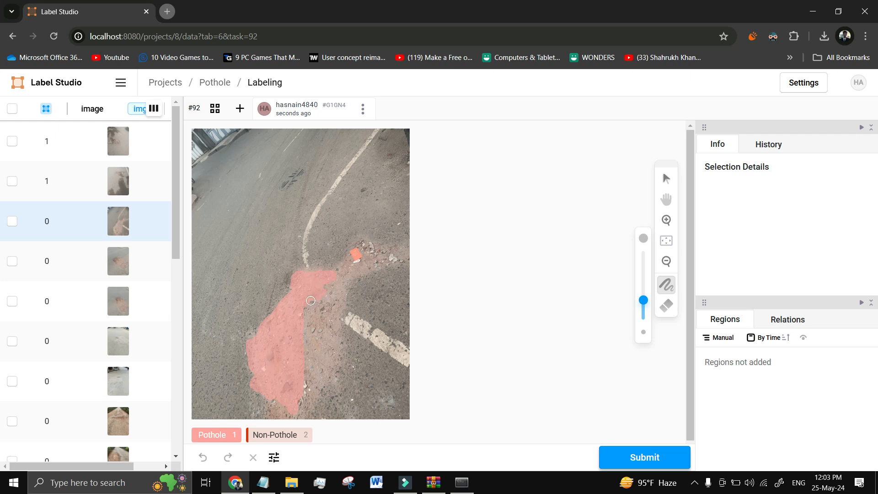
pyautogui.moveTo(291, 401)
pyautogui.mouseDown()
pyautogui.moveTo(325, 327)
pyautogui.moveTo(311, 359)
pyautogui.mouseUp()
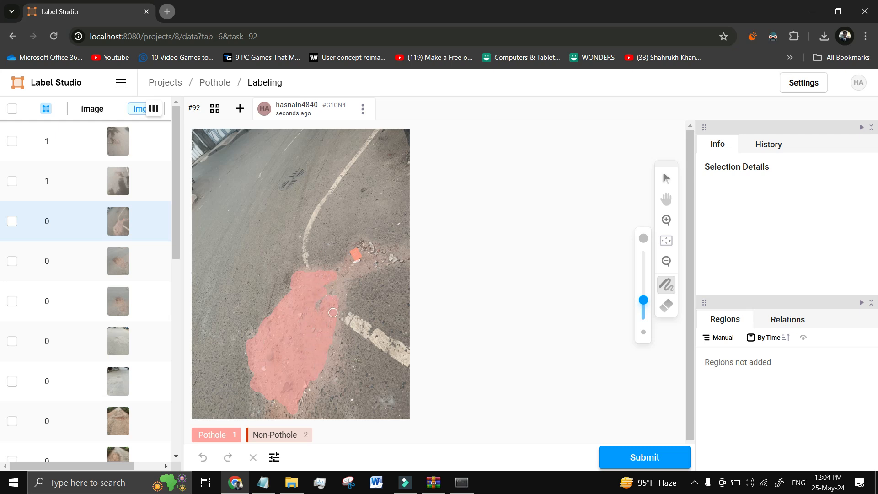
# Extend the task 92 Pothole mask along the narrow rubble strip to the image's right edge, then submit and update the annotation
pyautogui.moveTo(324, 290)
pyautogui.mouseDown()
pyautogui.moveTo(377, 258)
pyautogui.moveTo(401, 256)
pyautogui.mouseUp()
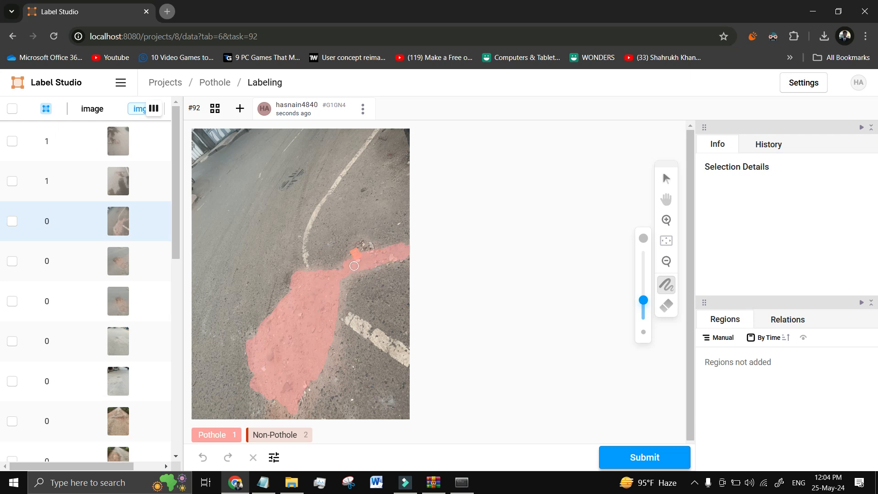
pyautogui.moveTo(347, 271); pyautogui.dragTo(394, 256)
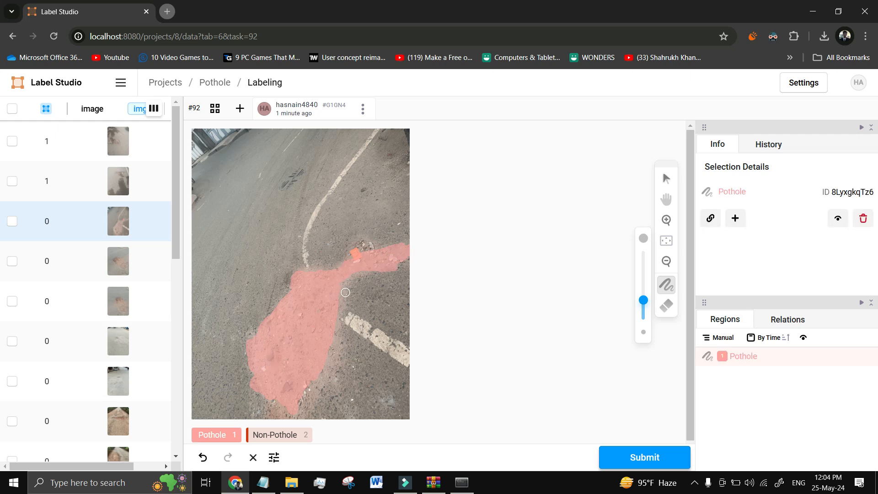
pyautogui.click(642, 463)
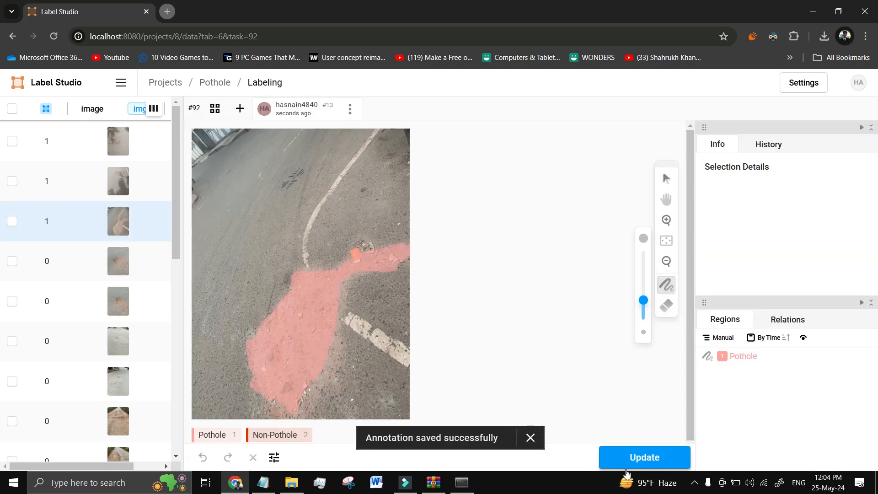
pyautogui.click(623, 460)
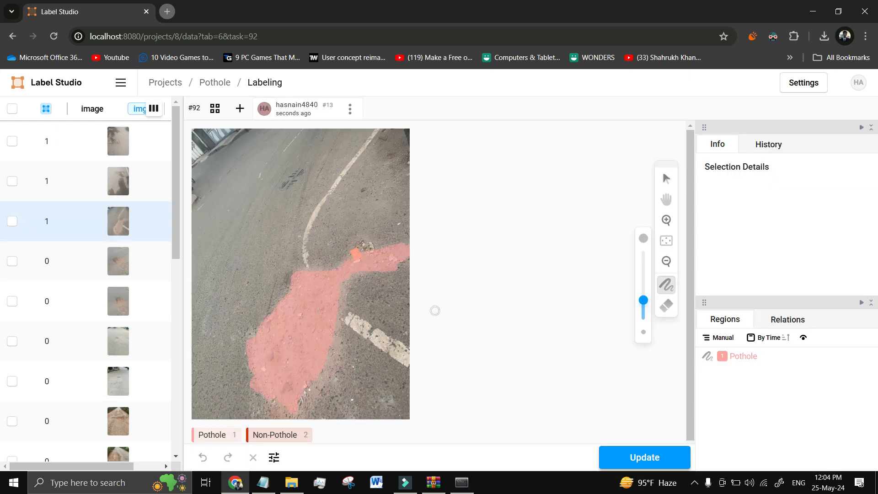
# Open task 93 and brush a Pothole mask over the large reddish hole, enlarging the brush to fill its interior and lower part
pyautogui.click(78, 259)
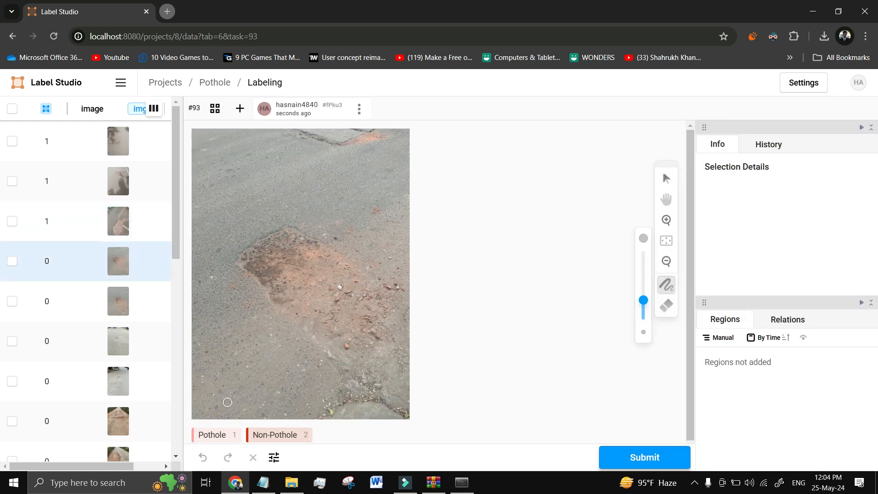
pyautogui.click(207, 435)
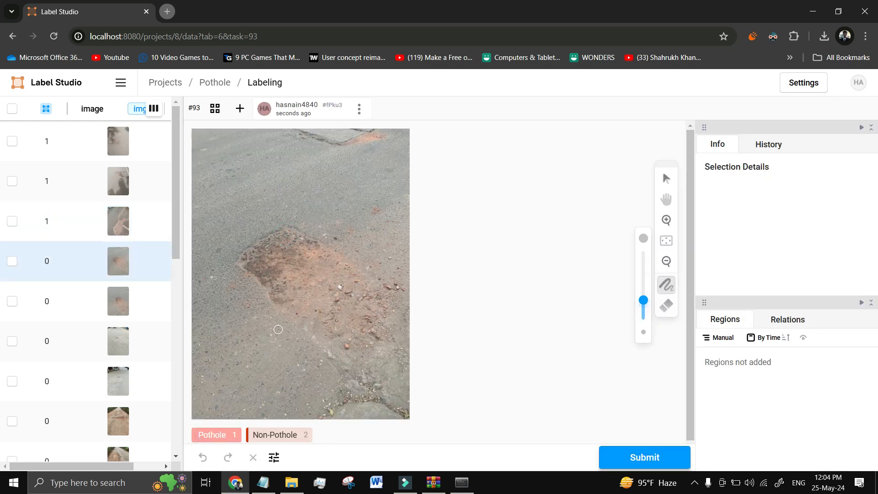
pyautogui.moveTo(278, 236)
pyautogui.mouseDown()
pyautogui.moveTo(245, 259)
pyautogui.moveTo(263, 274)
pyautogui.moveTo(248, 270)
pyautogui.moveTo(284, 300)
pyautogui.moveTo(272, 277)
pyautogui.moveTo(277, 259)
pyautogui.moveTo(268, 266)
pyautogui.moveTo(275, 237)
pyautogui.moveTo(277, 251)
pyautogui.moveTo(293, 236)
pyautogui.moveTo(323, 250)
pyautogui.moveTo(292, 247)
pyautogui.moveTo(309, 263)
pyautogui.moveTo(316, 252)
pyautogui.moveTo(298, 264)
pyautogui.mouseUp()
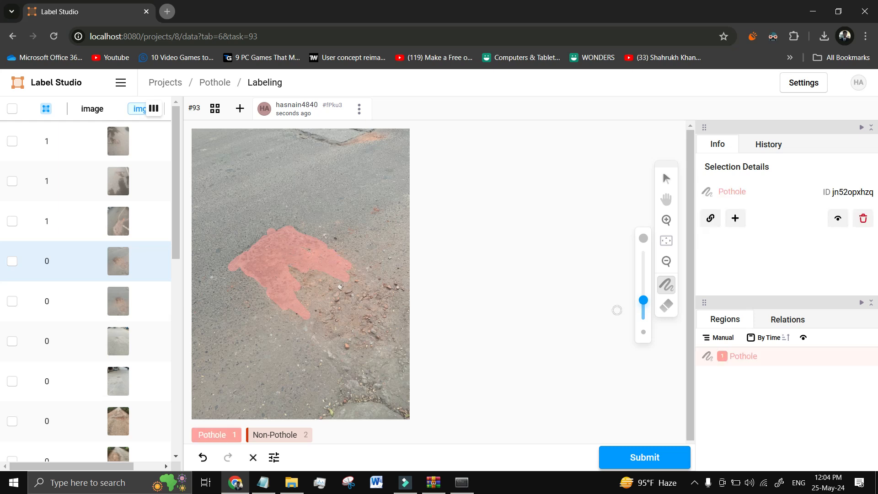
pyautogui.moveTo(645, 304); pyautogui.dragTo(645, 271)
pyautogui.moveTo(310, 276)
pyautogui.mouseDown()
pyautogui.moveTo(330, 306)
pyautogui.moveTo(304, 287)
pyautogui.moveTo(311, 330)
pyautogui.moveTo(327, 334)
pyautogui.moveTo(352, 382)
pyautogui.moveTo(343, 310)
pyautogui.moveTo(360, 280)
pyautogui.moveTo(377, 298)
pyautogui.moveTo(349, 391)
pyautogui.moveTo(366, 393)
pyautogui.mouseUp()
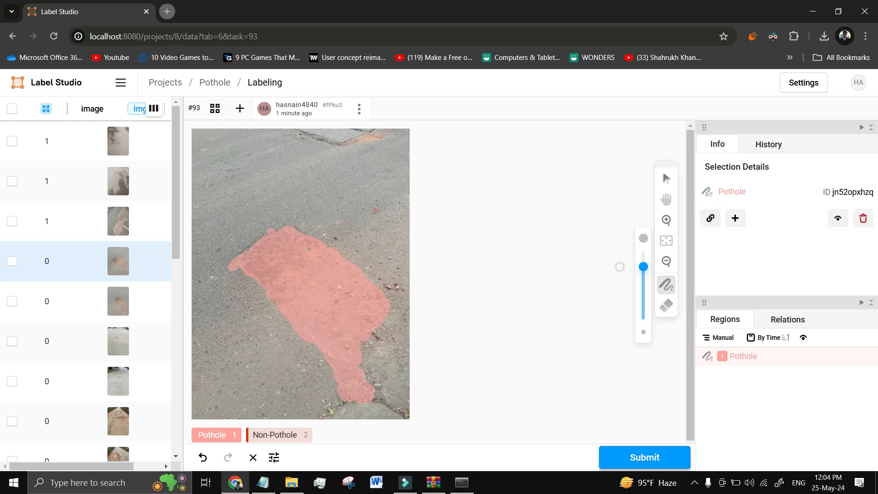
# Extend the task 93 mask with a smaller brush to the image's lower-right corner, touch up its edge, then submit and update the annotation
pyautogui.moveTo(644, 269); pyautogui.dragTo(644, 288)
pyautogui.moveTo(373, 400); pyautogui.dragTo(404, 418)
pyautogui.moveTo(644, 287); pyautogui.dragTo(643, 278)
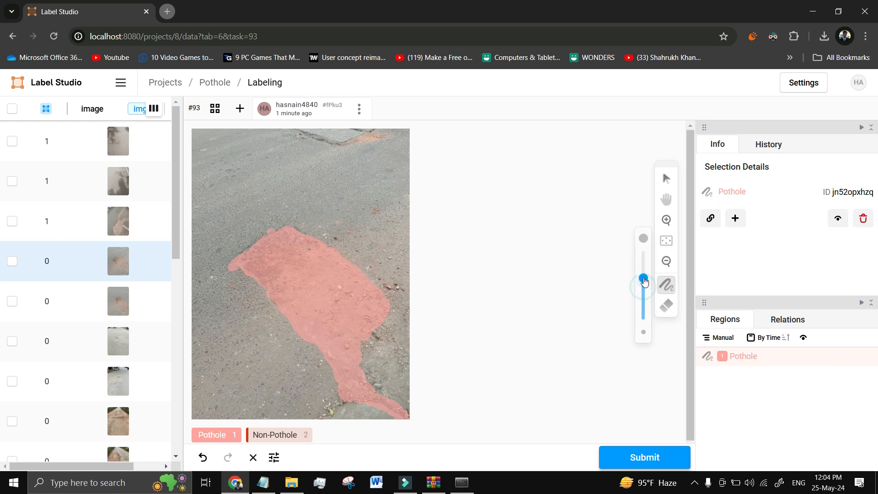
pyautogui.moveTo(347, 337)
pyautogui.mouseDown()
pyautogui.moveTo(378, 325)
pyautogui.moveTo(370, 339)
pyautogui.moveTo(347, 339)
pyautogui.mouseUp()
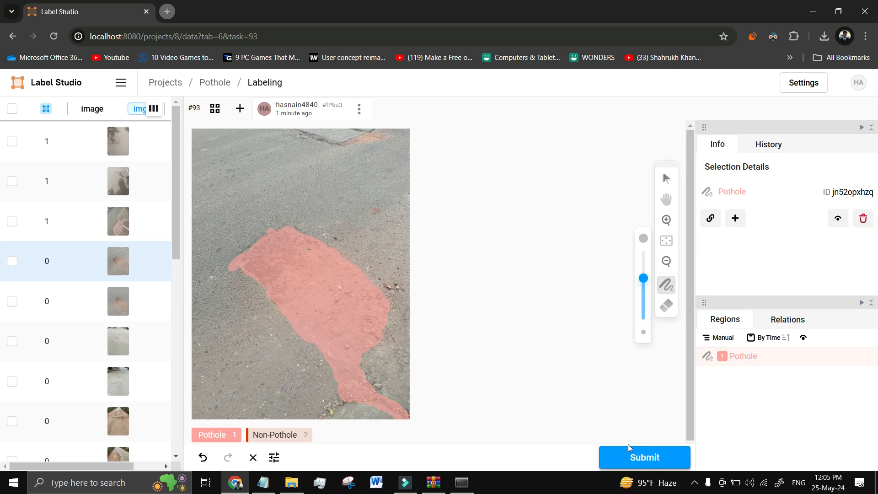
pyautogui.click(664, 453)
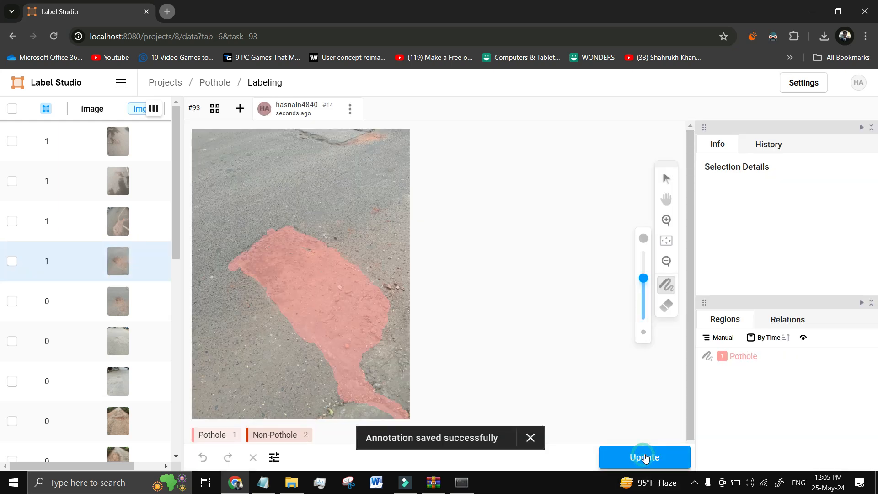
pyautogui.click(642, 456)
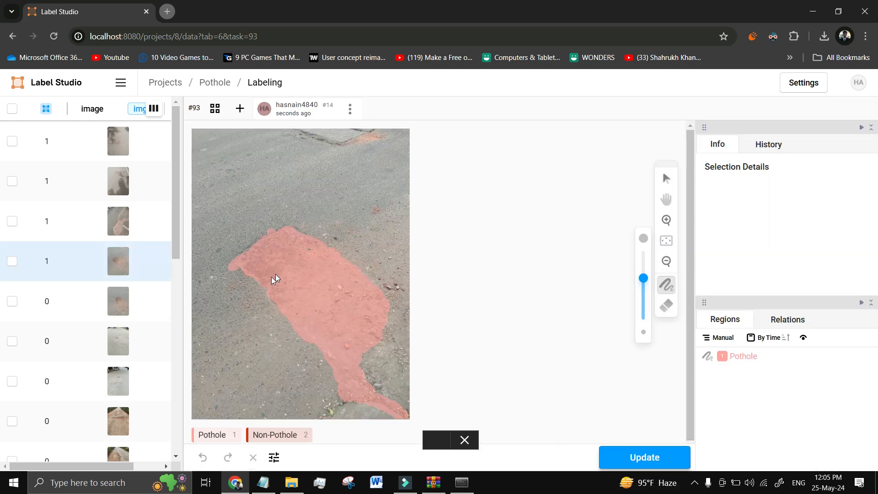
# Open task 94, brush a Pothole mask with an enlarged brush from the hole down to the image's lower edge, then submit and update it
pyautogui.click(54, 299)
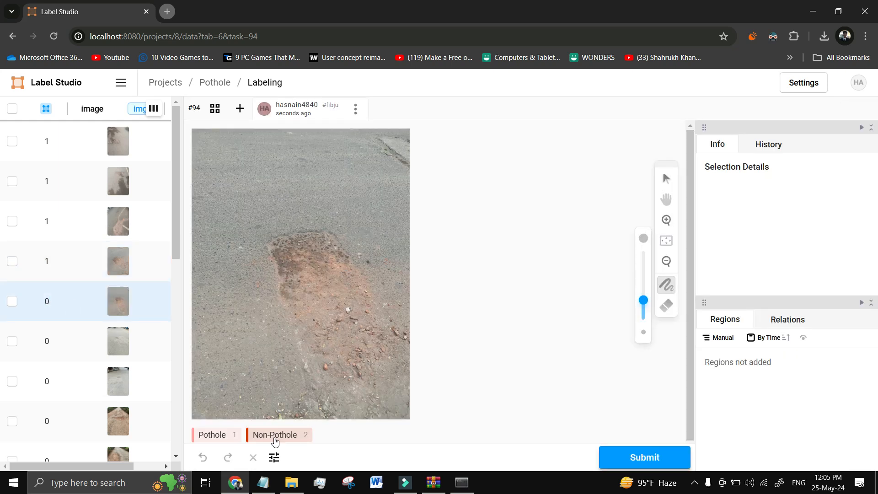
pyautogui.click(212, 437)
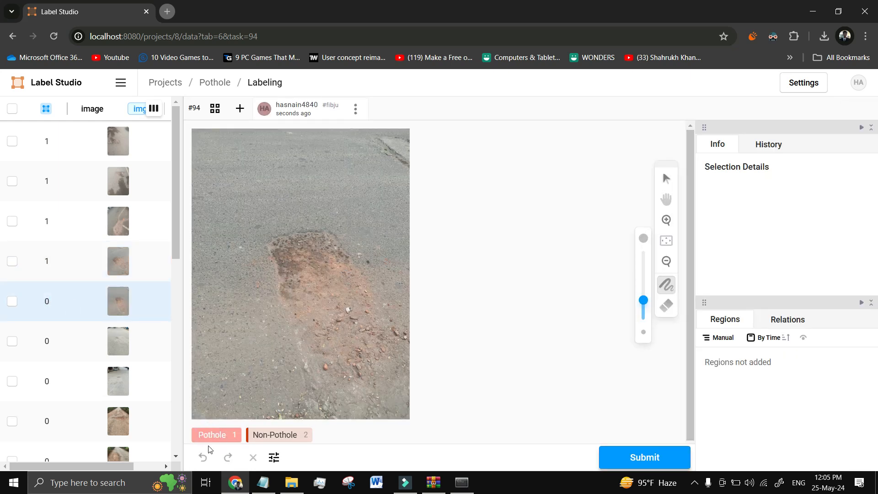
pyautogui.moveTo(645, 301); pyautogui.dragTo(643, 277)
pyautogui.moveTo(325, 238)
pyautogui.mouseDown()
pyautogui.moveTo(284, 241)
pyautogui.moveTo(317, 394)
pyautogui.moveTo(312, 249)
pyautogui.moveTo(330, 263)
pyautogui.moveTo(339, 249)
pyautogui.moveTo(394, 341)
pyautogui.moveTo(400, 393)
pyautogui.moveTo(373, 352)
pyautogui.moveTo(375, 336)
pyautogui.moveTo(387, 357)
pyautogui.moveTo(377, 349)
pyautogui.moveTo(334, 375)
pyautogui.moveTo(324, 403)
pyautogui.moveTo(406, 419)
pyautogui.moveTo(361, 414)
pyautogui.moveTo(392, 417)
pyautogui.mouseUp()
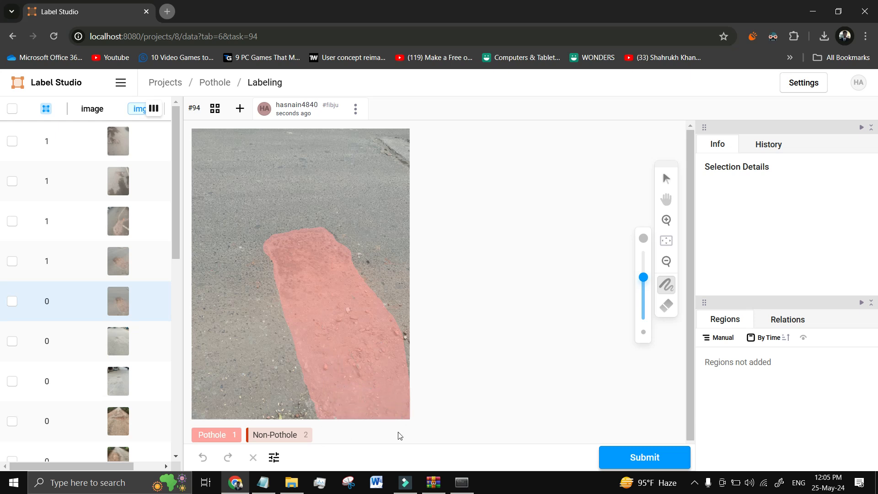
pyautogui.click(643, 457)
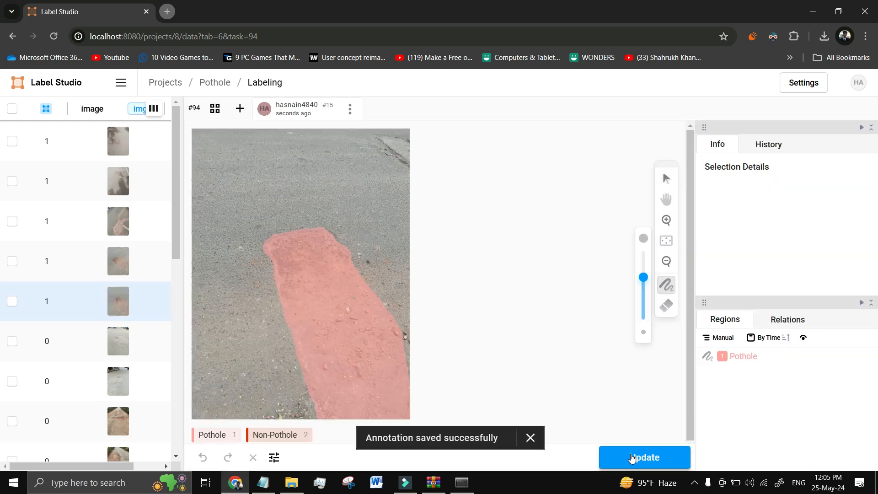
pyautogui.click(630, 454)
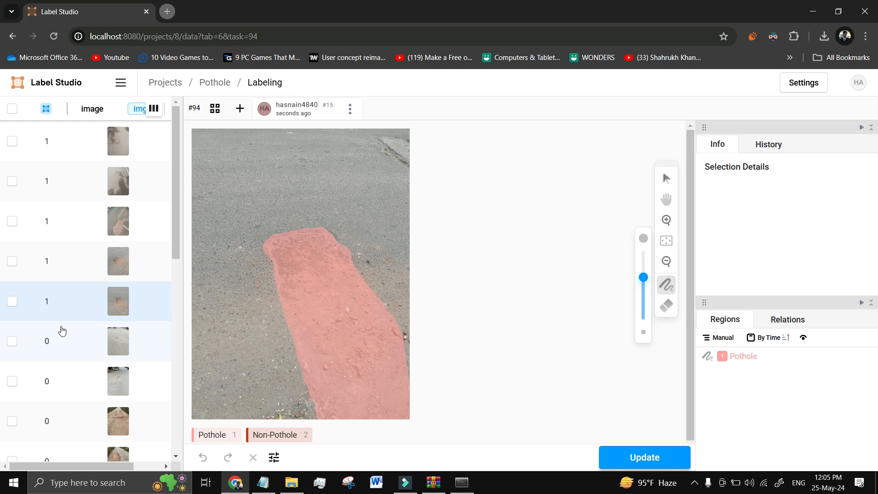
# Look through the remaining unlabeled tasks and return to the Pothole project's task overview
pyautogui.scroll(-5, 62, 330)
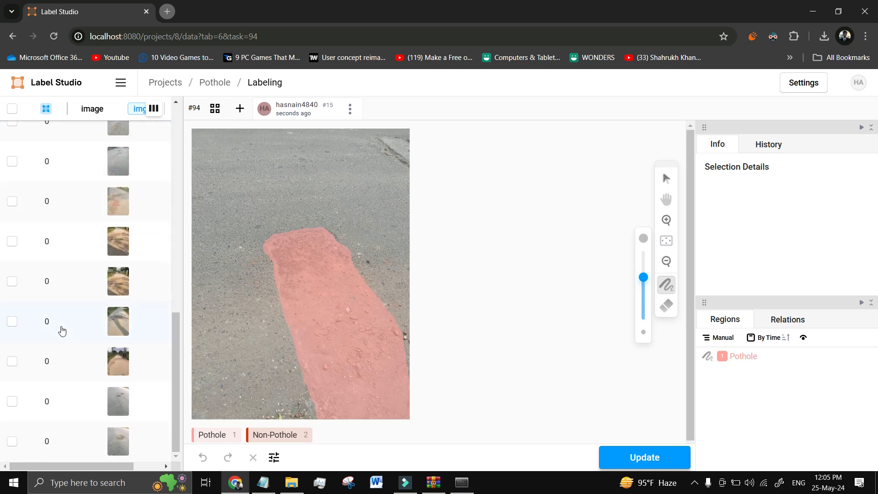
pyautogui.scroll(5, 63, 330)
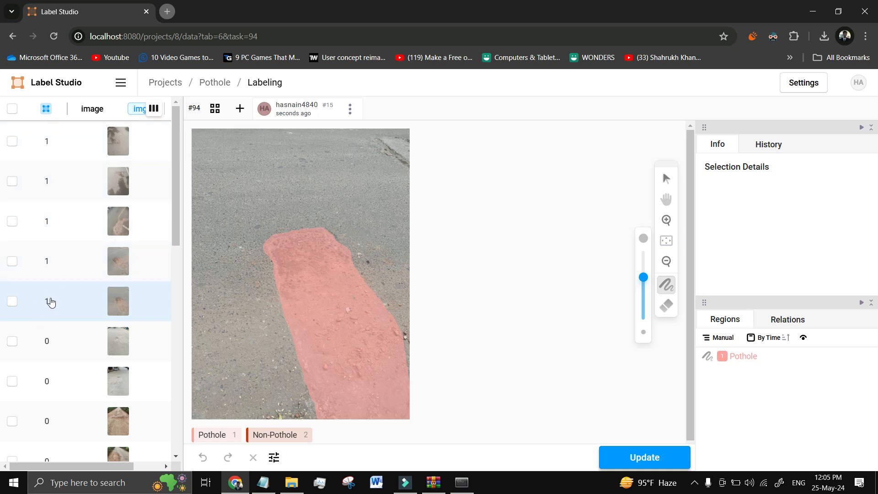
pyautogui.click(213, 87)
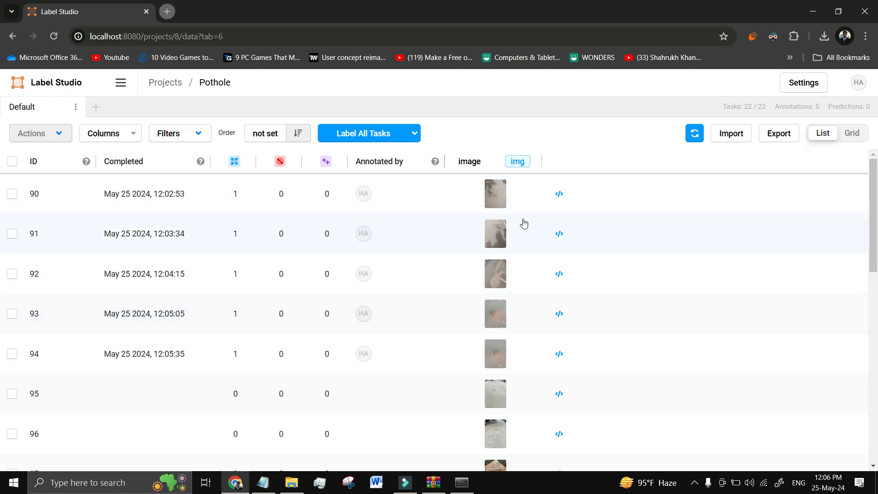
# Export the project's annotations in the Brush labels to PNG format and open the downloaded ZIP archive
pyautogui.click(778, 136)
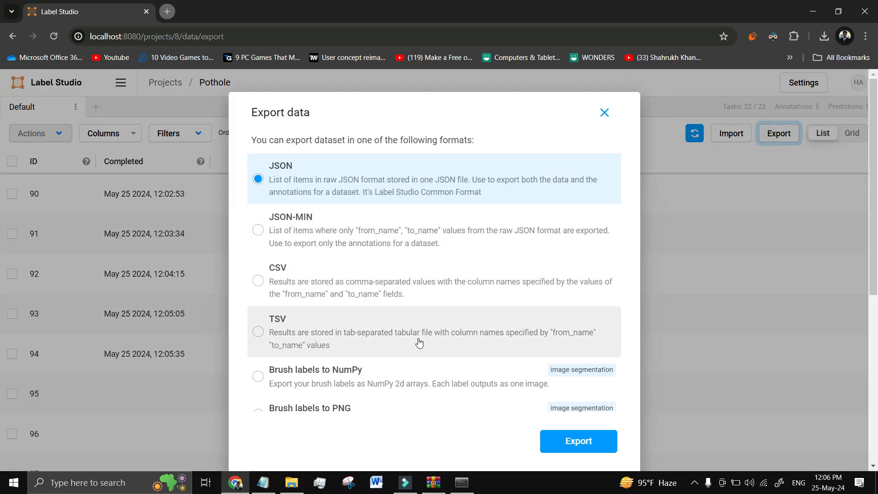
pyautogui.scroll(-5, 417, 310)
pyautogui.click(337, 148)
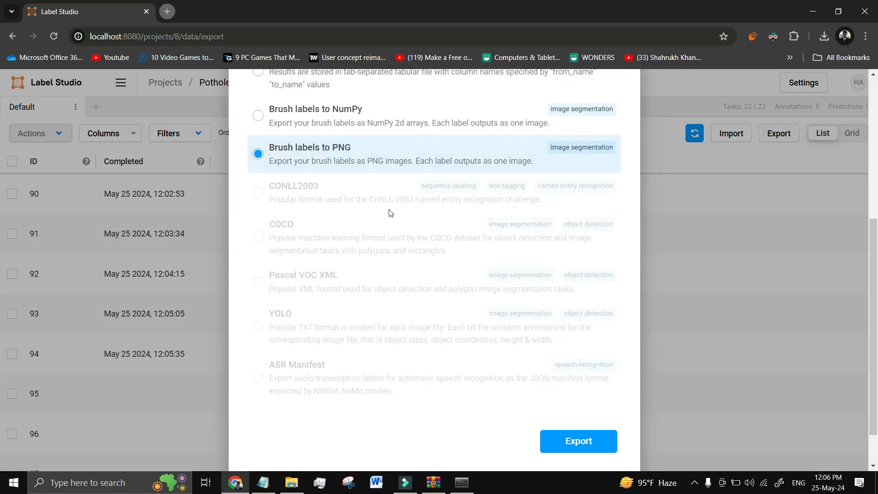
pyautogui.scroll(5, 389, 210)
pyautogui.scroll(-1, 389, 209)
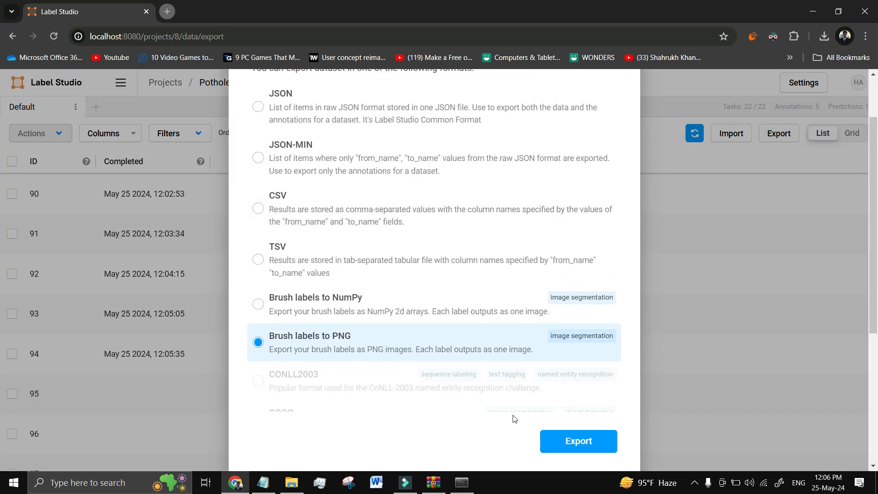
pyautogui.click(586, 444)
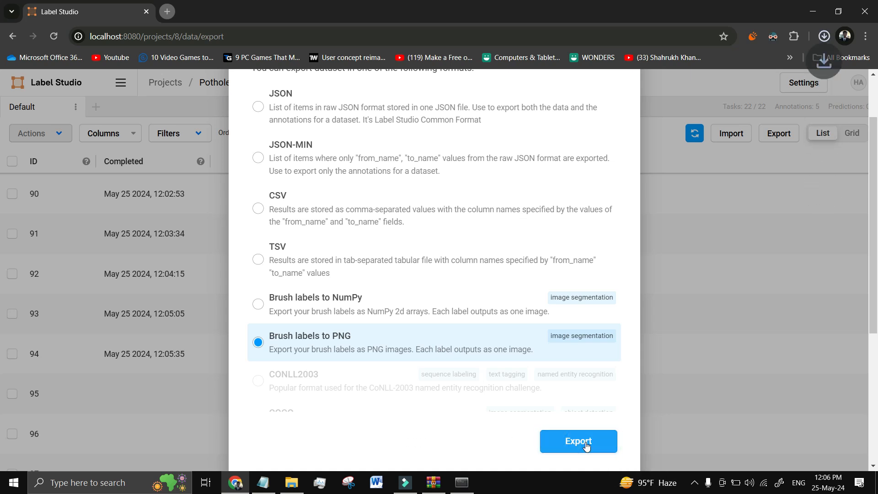
pyautogui.click(716, 73)
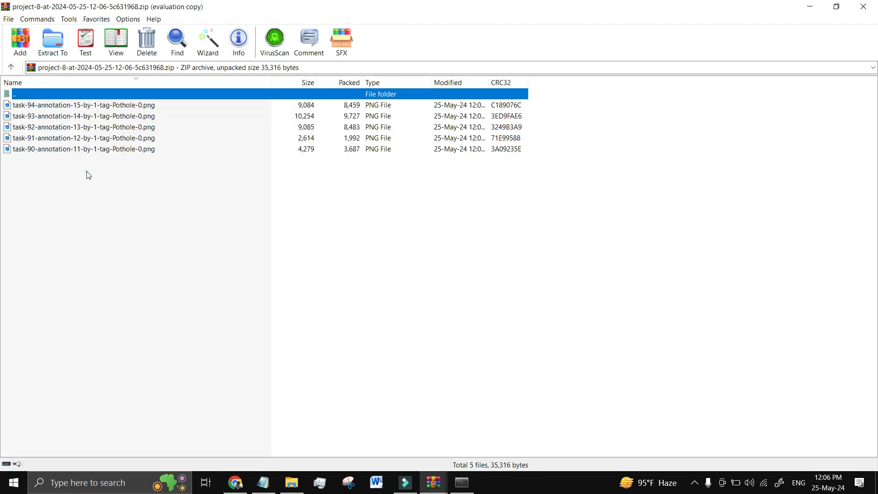
# View the exported mask images for tasks 90 and 91 from the archive, closing each after viewing
pyautogui.click(486, 244)
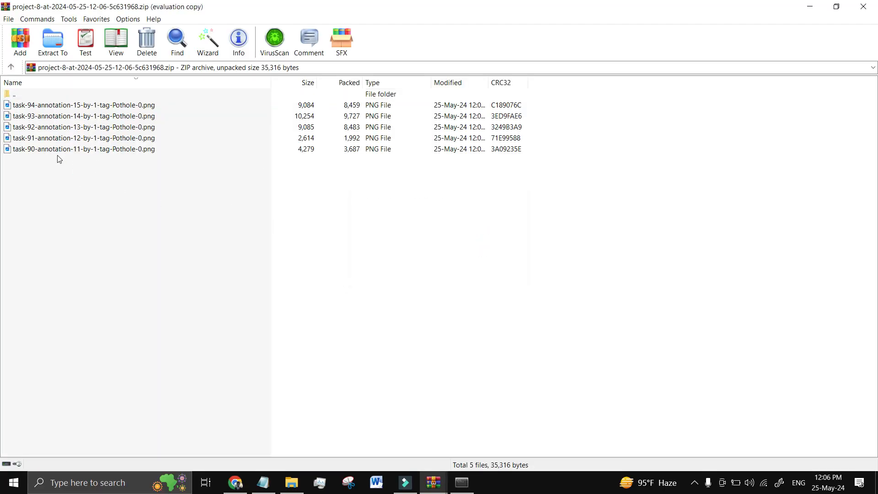
pyautogui.doubleClick(45, 149)
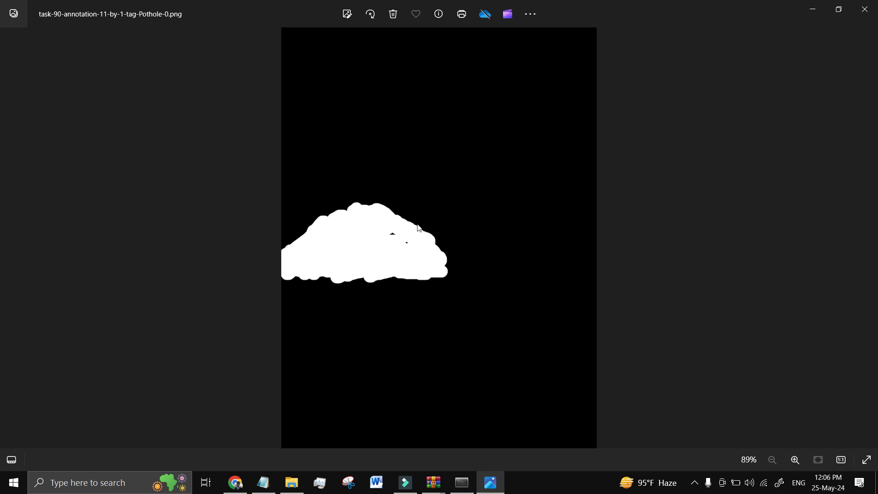
pyautogui.click(866, 10)
pyautogui.click(62, 142)
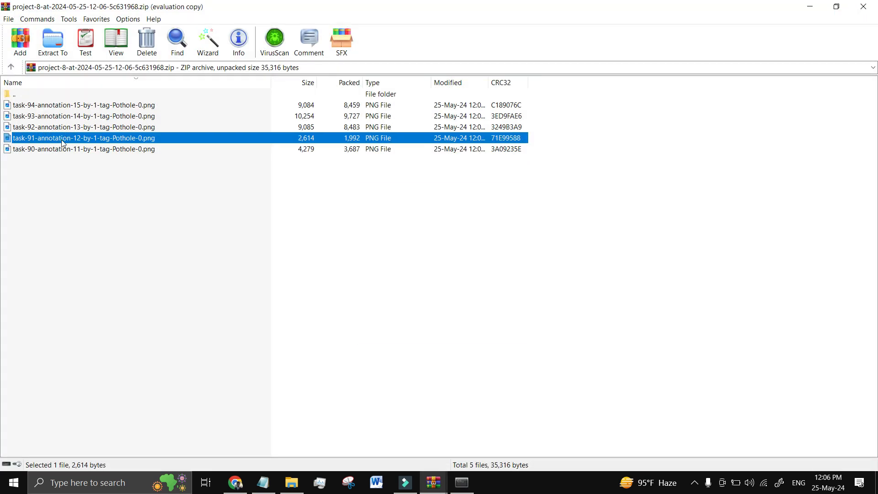
pyautogui.doubleClick(62, 142)
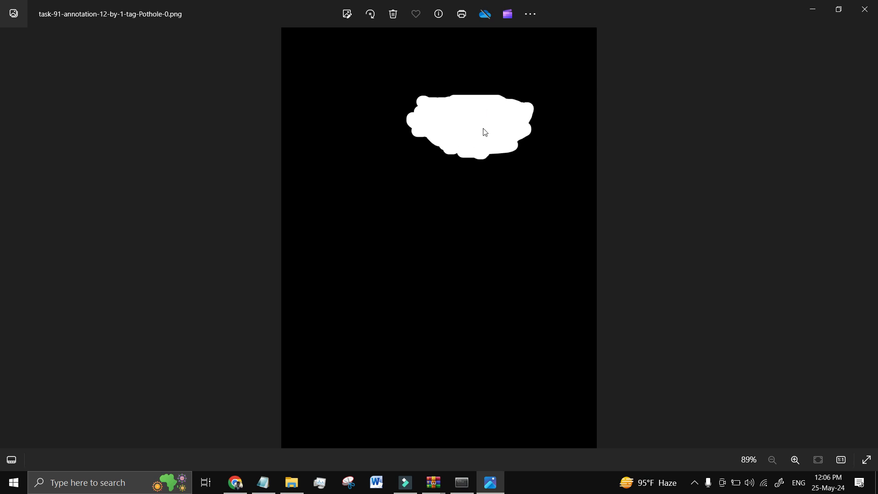
pyautogui.click(865, 9)
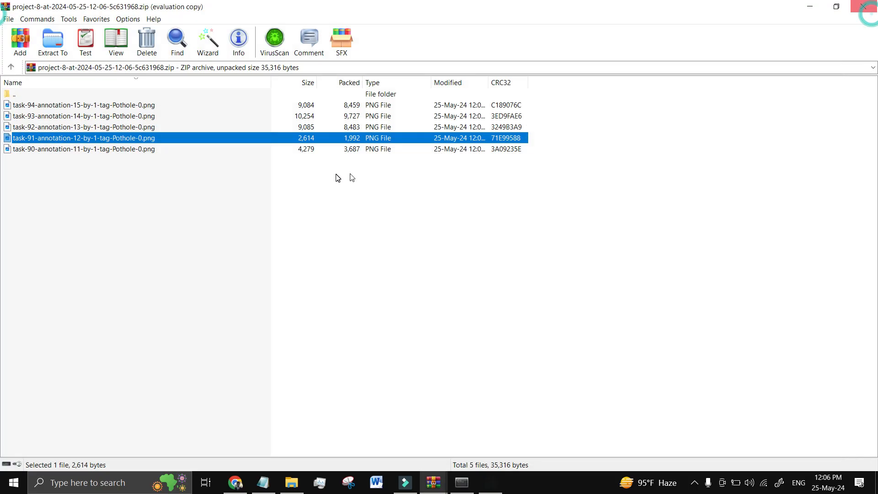
# View the exported mask images for tasks 92, 93 and 94 one by one, closing each after viewing
pyautogui.click(67, 128)
pyautogui.doubleClick(66, 130)
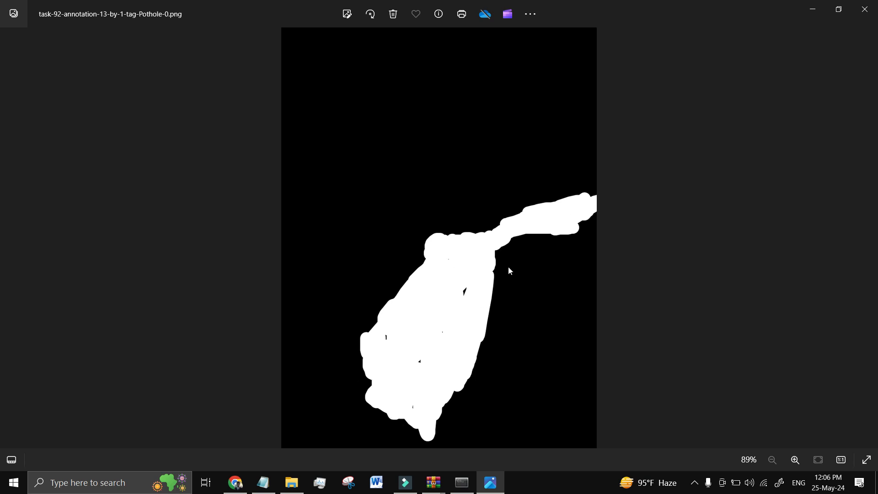
pyautogui.click(864, 9)
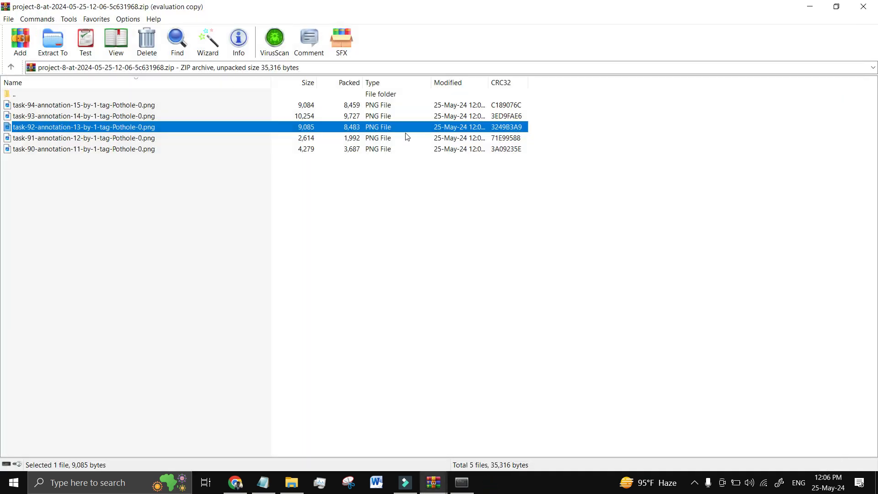
pyautogui.doubleClick(87, 116)
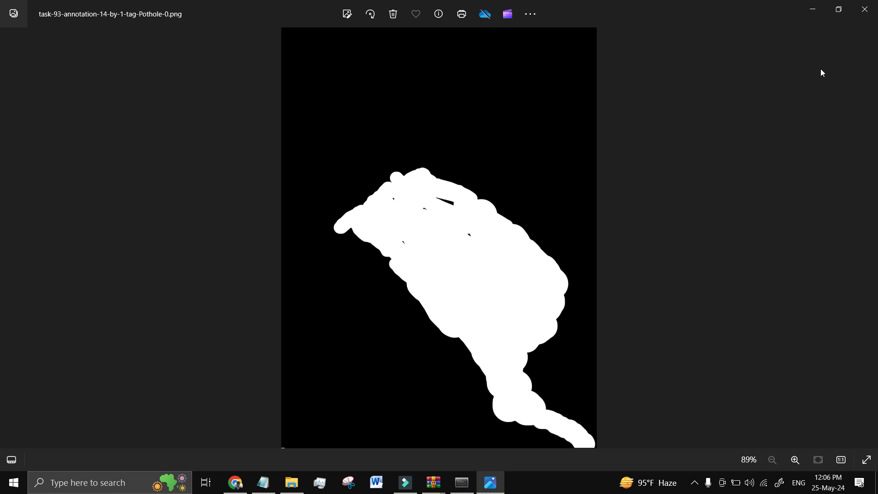
pyautogui.click(875, 11)
pyautogui.doubleClick(113, 106)
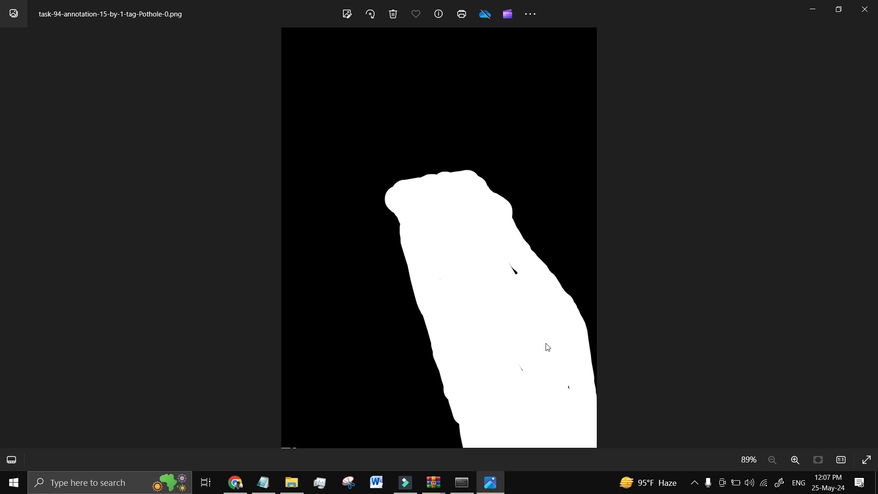
pyautogui.click(872, 8)
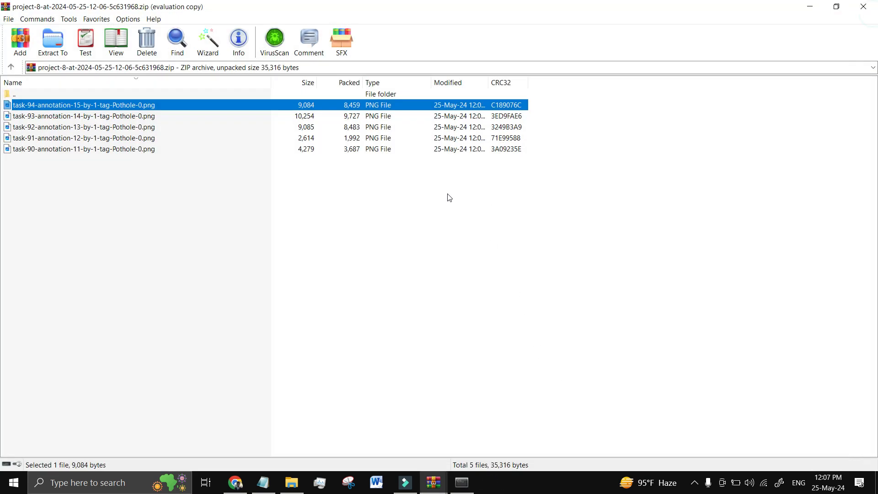
pyautogui.click(52, 183)
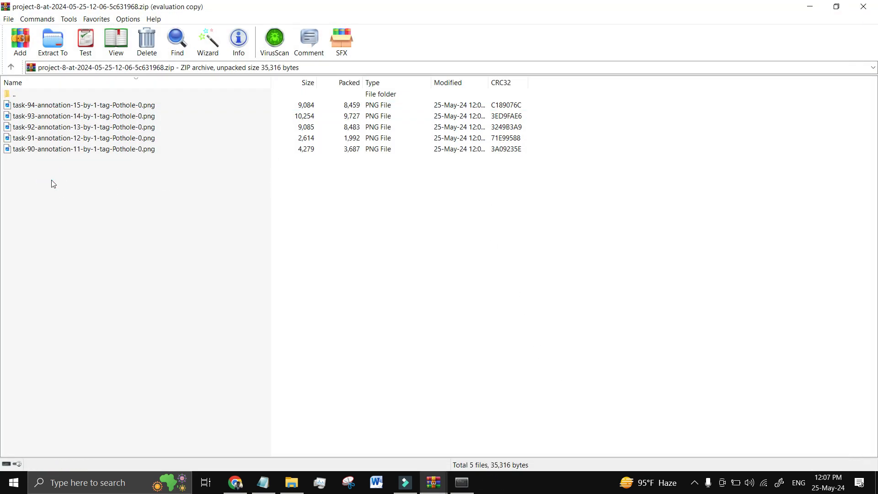
pyautogui.moveTo(54, 183); pyautogui.dragTo(76, 109)
pyautogui.click(77, 218)
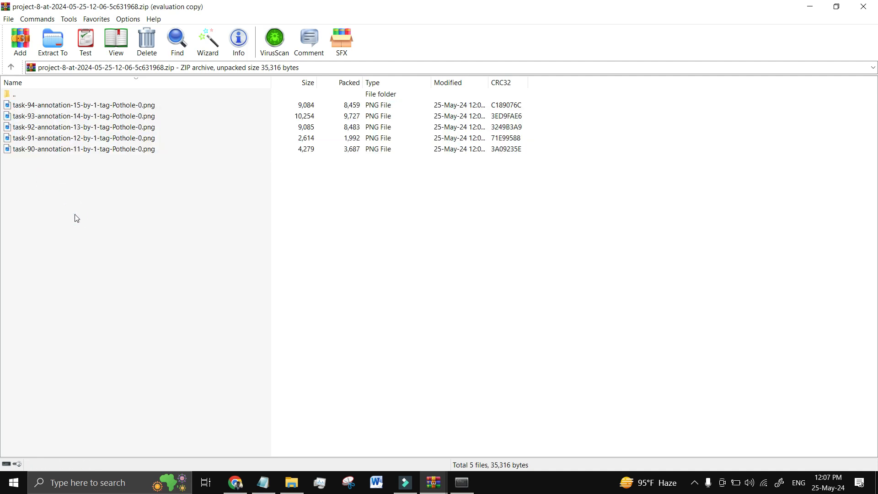
# Switch back to Label Studio in Chrome, close the export dialog and look through the Pothole project's task list
pyautogui.click(236, 482)
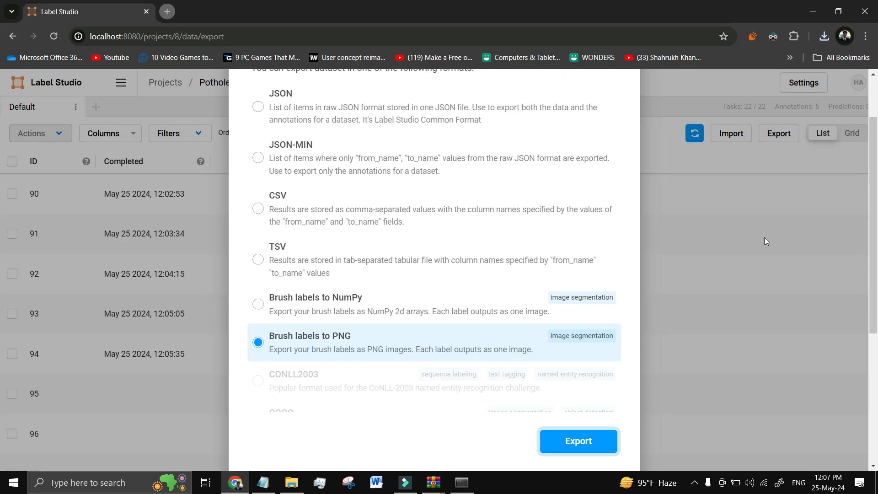
pyautogui.scroll(2, 764, 238)
pyautogui.click(605, 113)
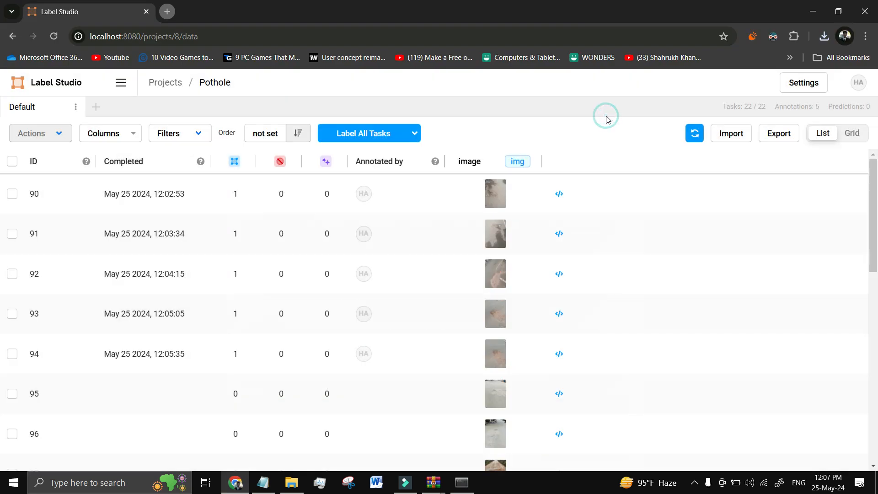
pyautogui.scroll(-5, 434, 319)
pyautogui.scroll(-4, 435, 319)
pyautogui.scroll(10, 435, 319)
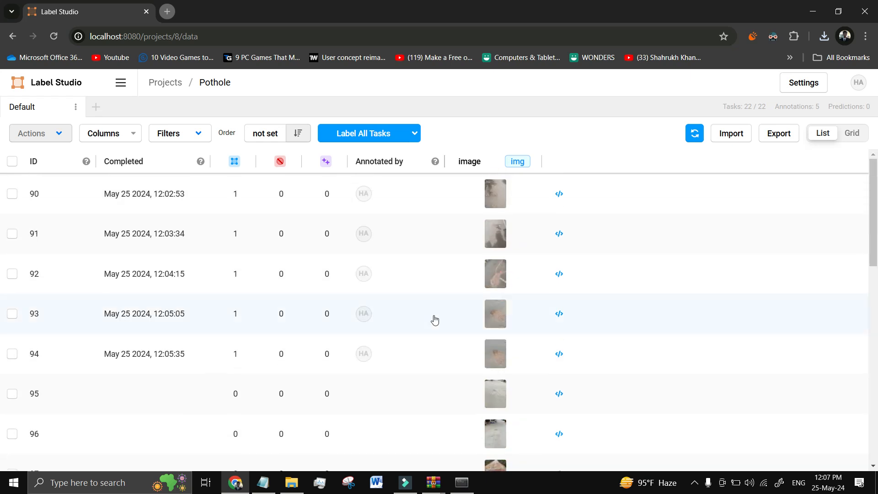